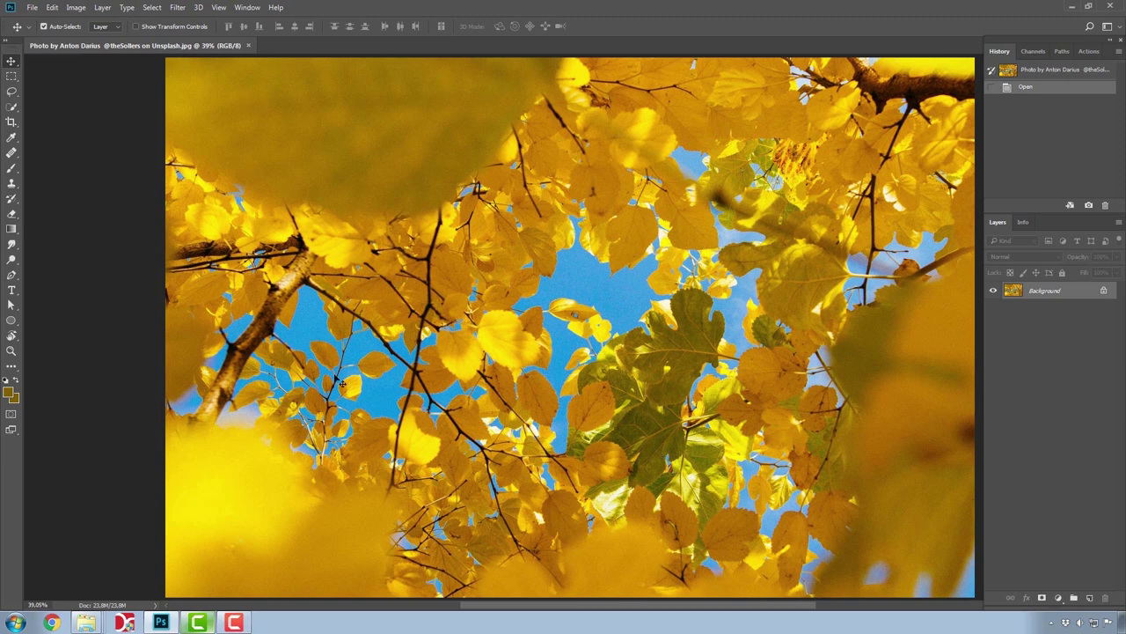
# - Magic Wand-select the central blue sky patch at tolerance 13, then zoom in to check its edges
pyautogui.click(7, 111)
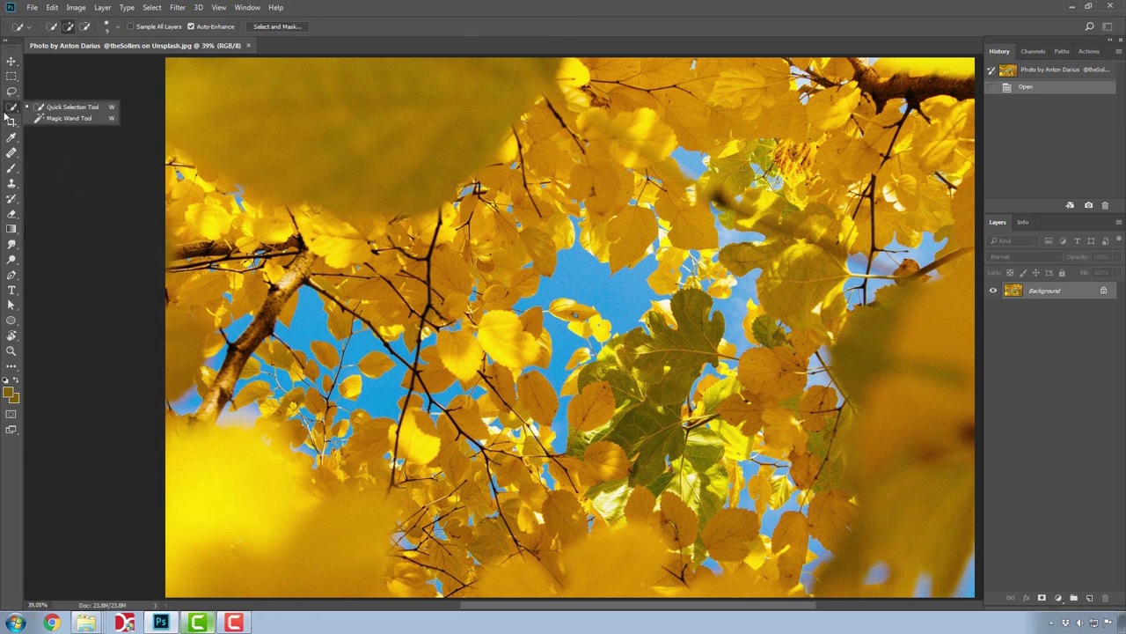
pyautogui.click(52, 118)
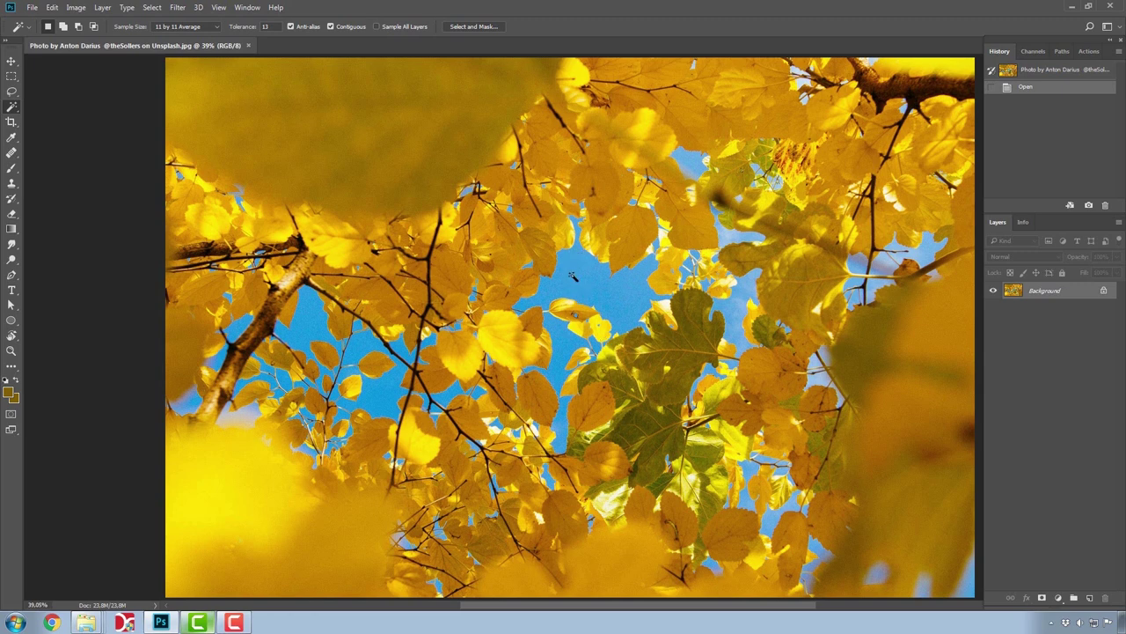
pyautogui.click(574, 275)
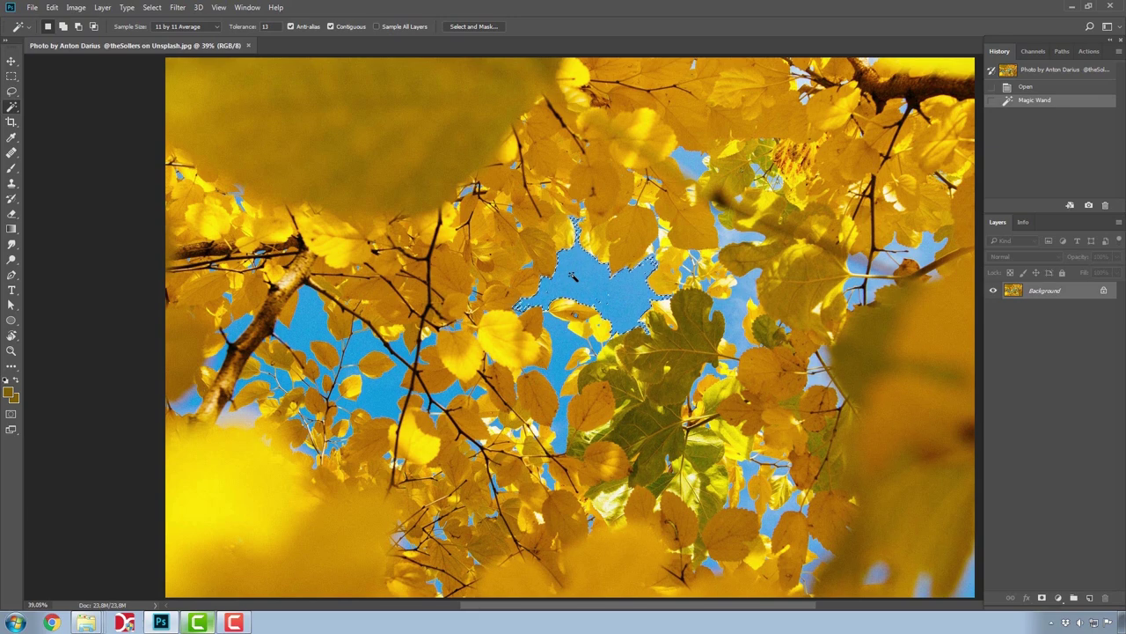
pyautogui.press('z')
pyautogui.moveTo(593, 282); pyautogui.dragTo(634, 314)
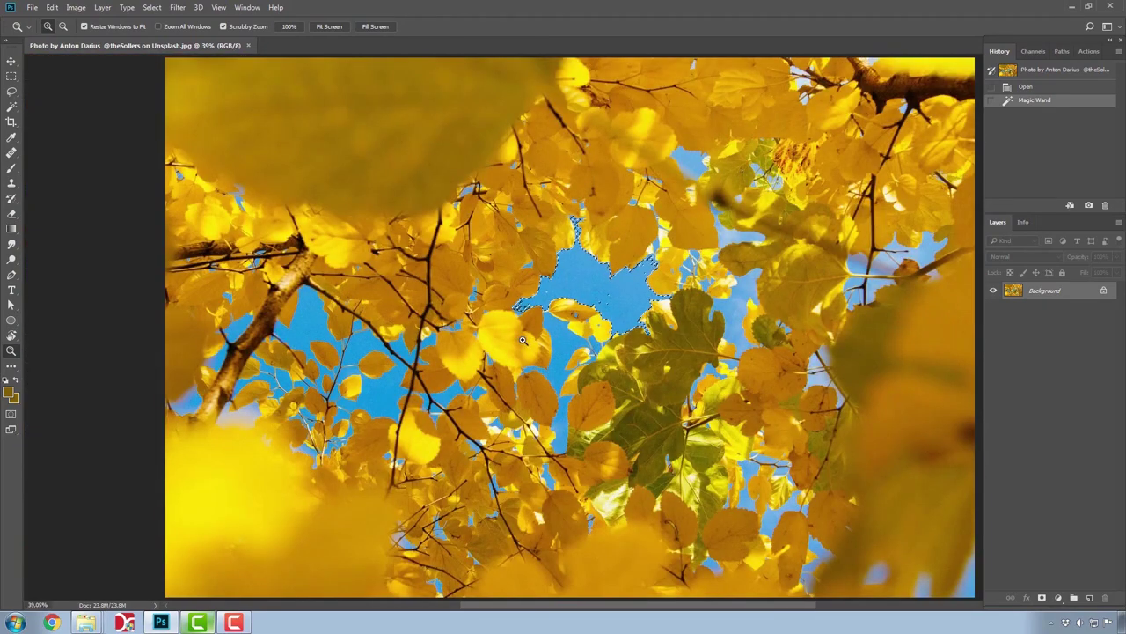
# - Fit the photo in view, drop the Magic Wand selection, and bring up Select > Color Range
pyautogui.press('v')
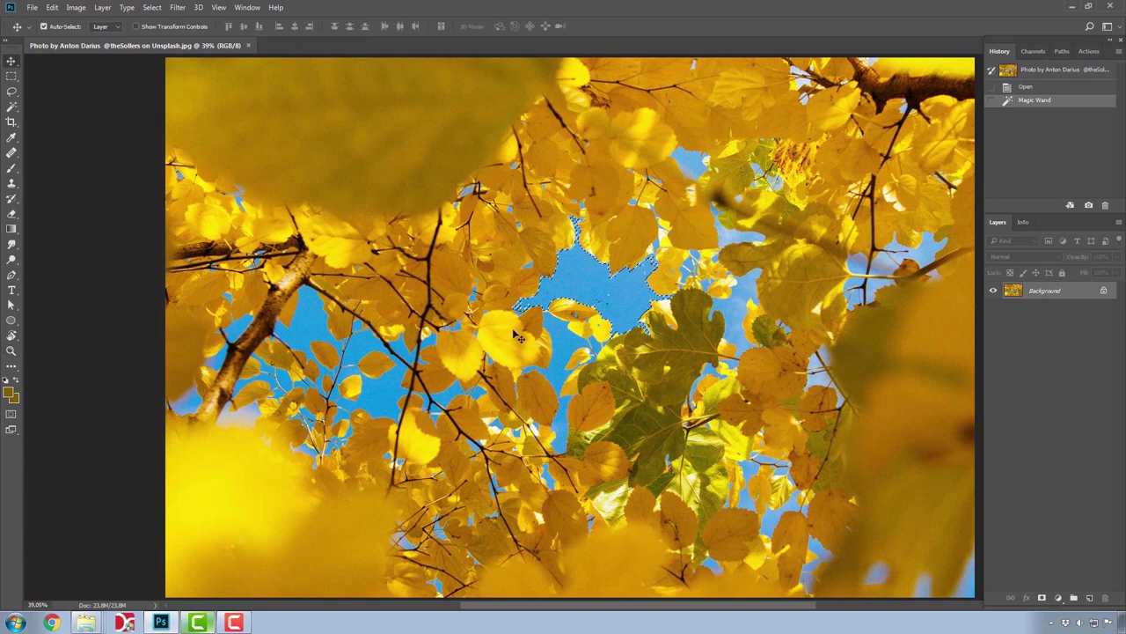
pyautogui.click(152, 7)
pyautogui.click(164, 32)
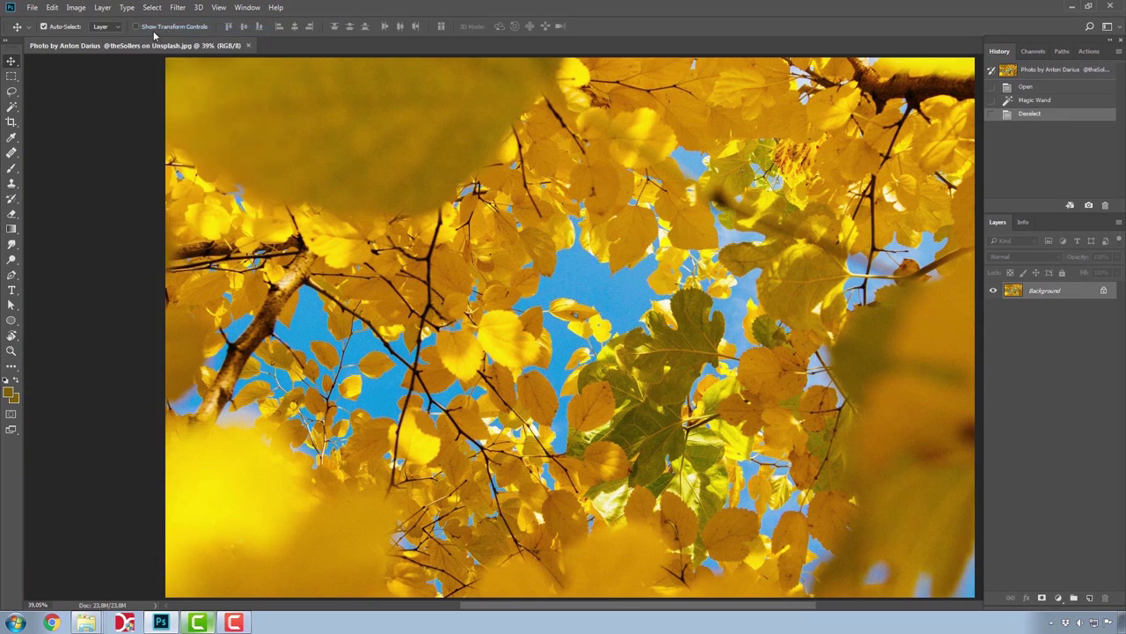
pyautogui.click(152, 7)
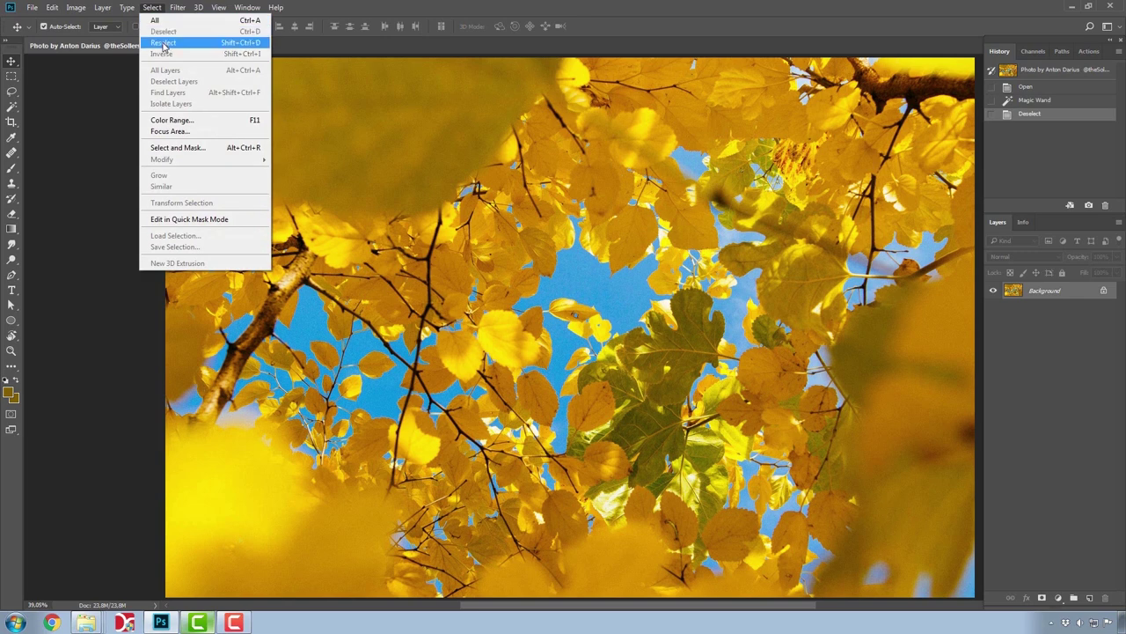
pyautogui.click(167, 120)
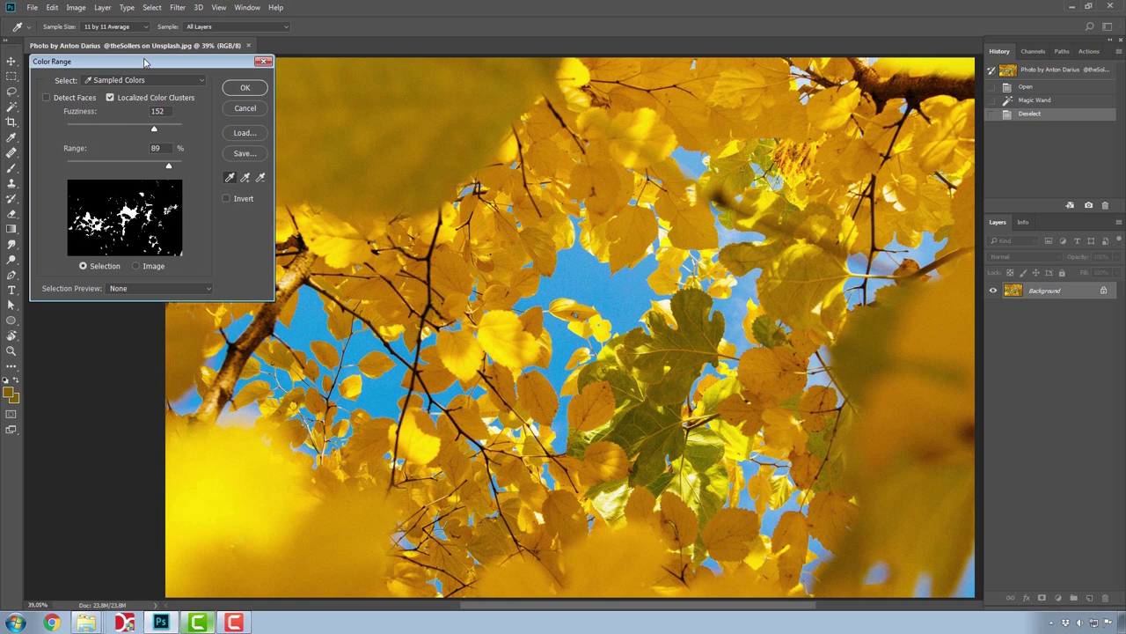
pyautogui.moveTo(146, 61)
pyautogui.mouseDown()
pyautogui.moveTo(144, 74)
pyautogui.moveTo(141, 63)
pyautogui.mouseUp()
pyautogui.click(134, 81)
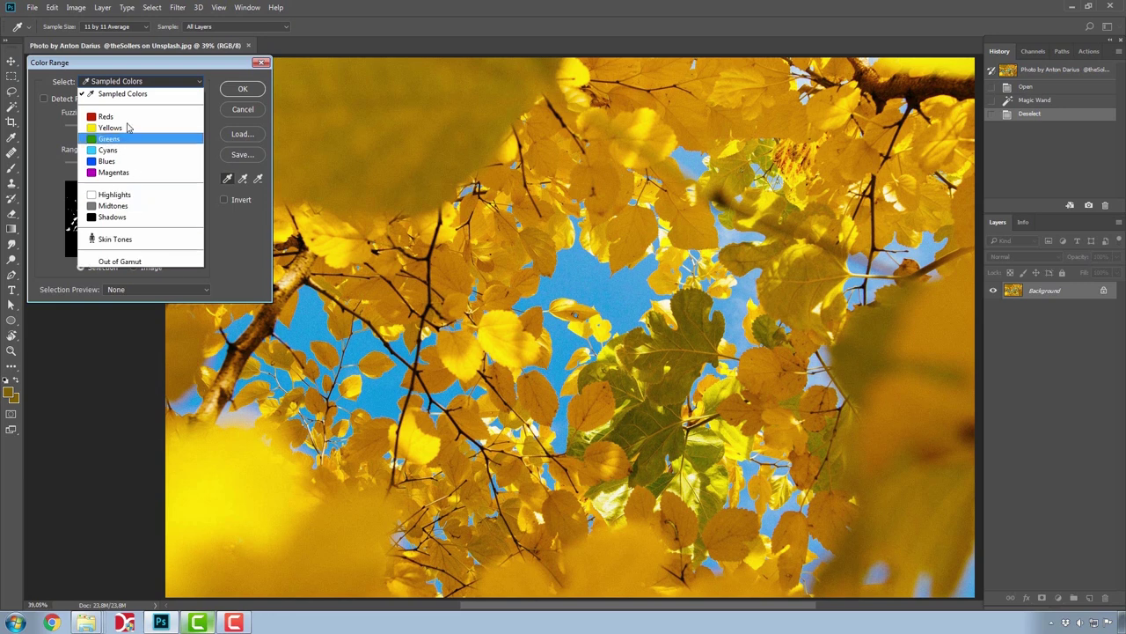
# - Keep Sampled Colors and try Fuzziness values of 88–161 and Range values of 31–43%
pyautogui.click(127, 93)
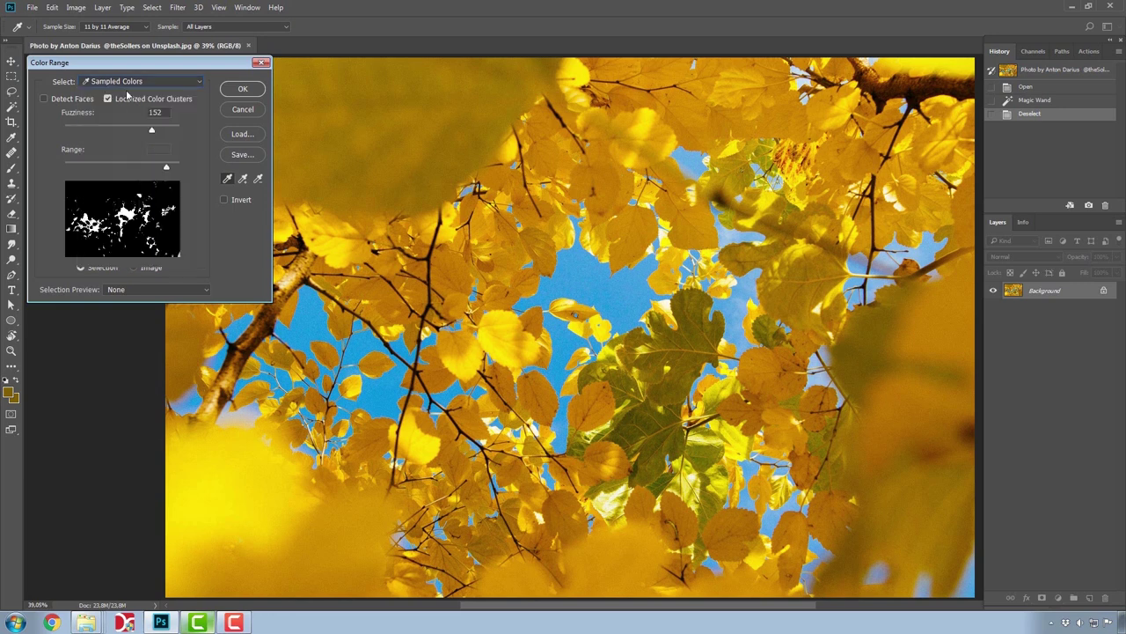
pyautogui.click(115, 166)
pyautogui.moveTo(107, 129); pyautogui.dragTo(114, 130)
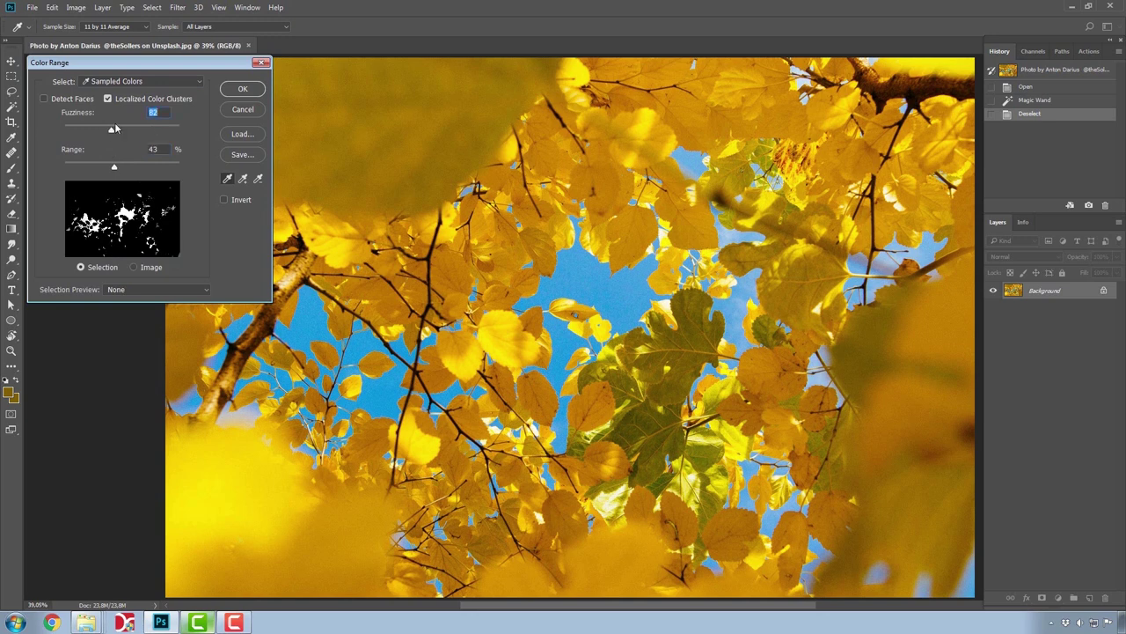
pyautogui.moveTo(114, 169); pyautogui.dragTo(91, 169)
pyautogui.moveTo(114, 131)
pyautogui.mouseDown()
pyautogui.moveTo(158, 131)
pyautogui.moveTo(81, 131)
pyautogui.moveTo(167, 130)
pyautogui.moveTo(84, 130)
pyautogui.moveTo(114, 132)
pyautogui.moveTo(85, 141)
pyautogui.moveTo(130, 143)
pyautogui.mouseUp()
pyautogui.moveTo(107, 167); pyautogui.dragTo(99, 166)
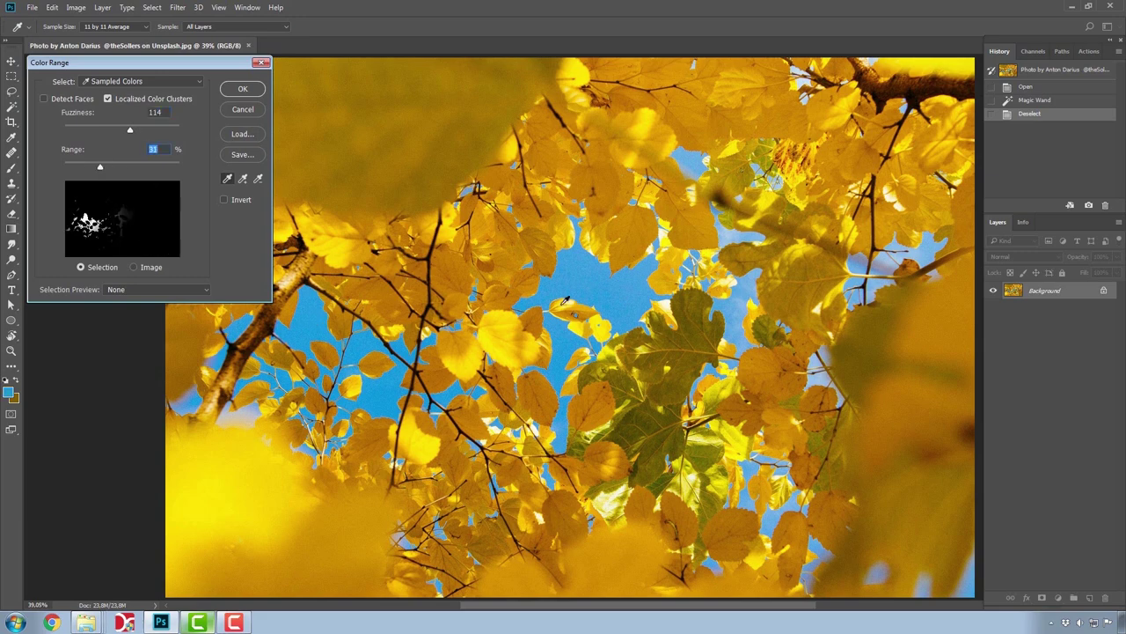
# - Sample the central sky, add three more sky spots, and settle on Fuzziness 123 and Range 86%
pyautogui.click(581, 285)
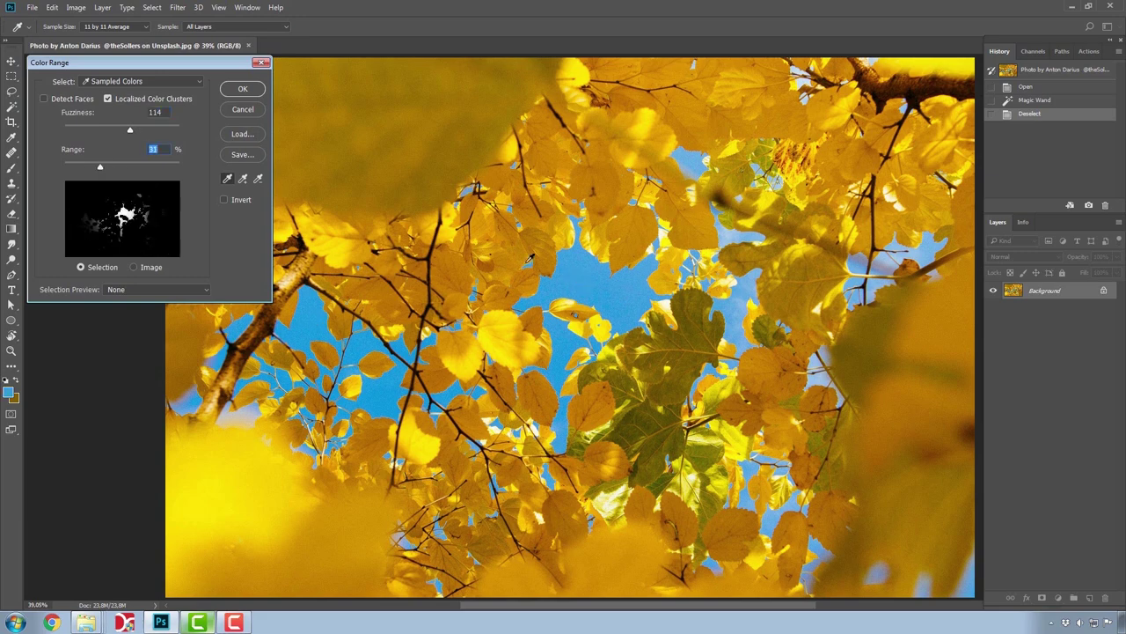
pyautogui.click(242, 180)
pyautogui.click(567, 334)
pyautogui.click(391, 388)
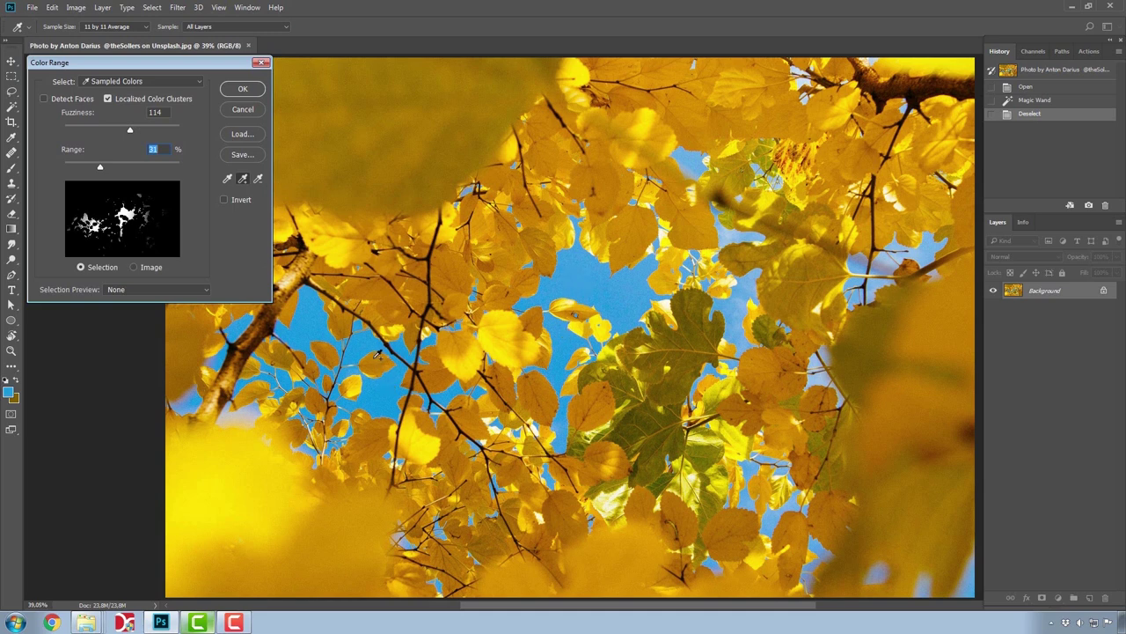
pyautogui.click(317, 323)
pyautogui.moveTo(109, 166); pyautogui.dragTo(142, 175)
pyautogui.moveTo(146, 167); pyautogui.dragTo(164, 180)
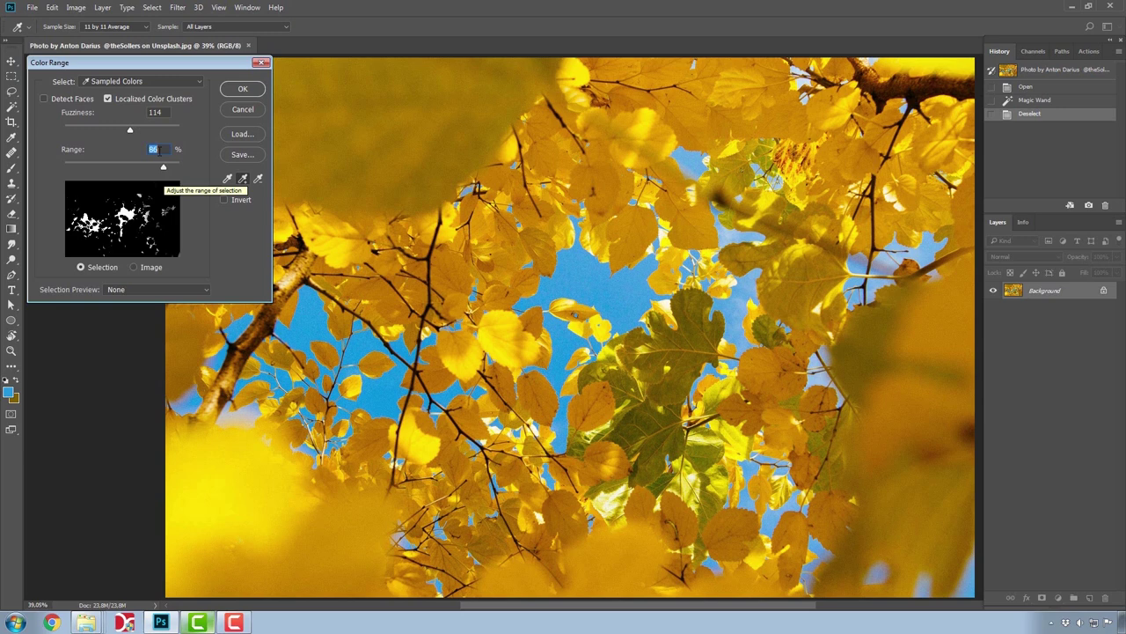
pyautogui.moveTo(132, 131); pyautogui.dragTo(137, 132)
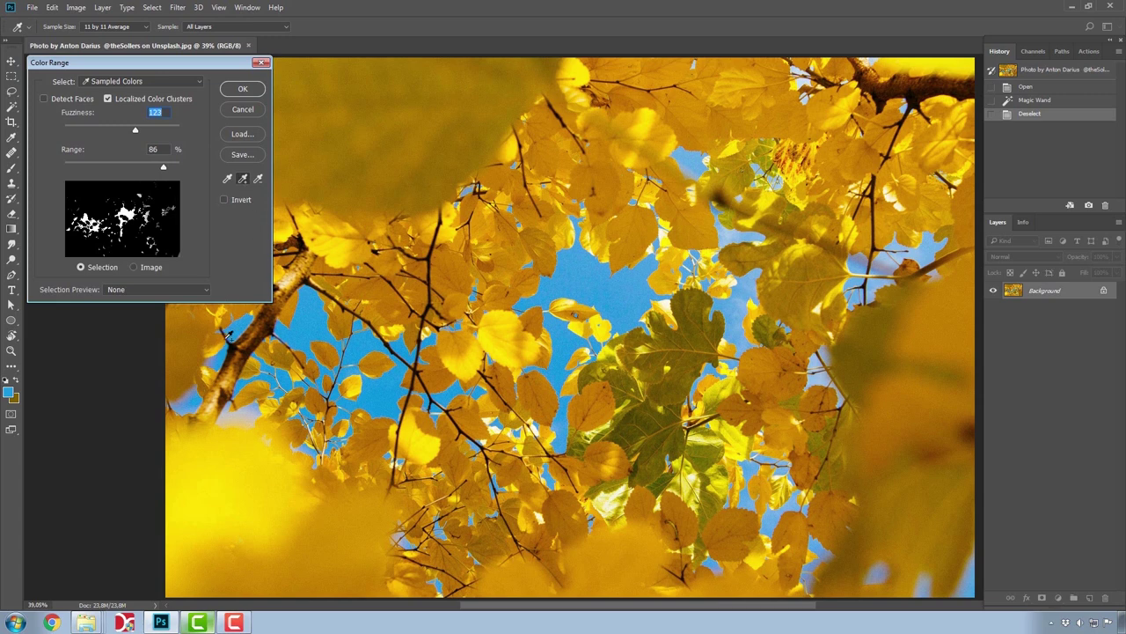
# - Resample two sky blues and subtract two golden leaf tones from the Color Range sample
pyautogui.click(227, 179)
pyautogui.click(856, 282)
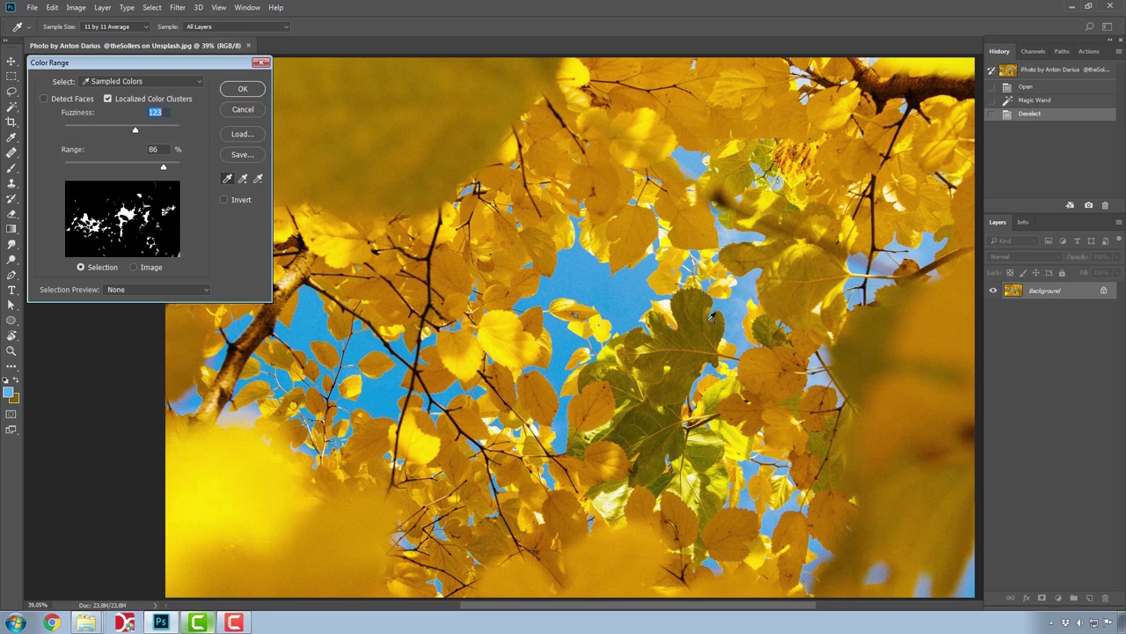
pyautogui.click(642, 300)
pyautogui.click(259, 180)
pyautogui.click(399, 147)
pyautogui.click(419, 136)
# - Add two more blue sky spots to the sample and confirm the Color Range selection
pyautogui.click(243, 180)
pyautogui.click(639, 286)
pyautogui.click(641, 278)
pyautogui.click(242, 89)
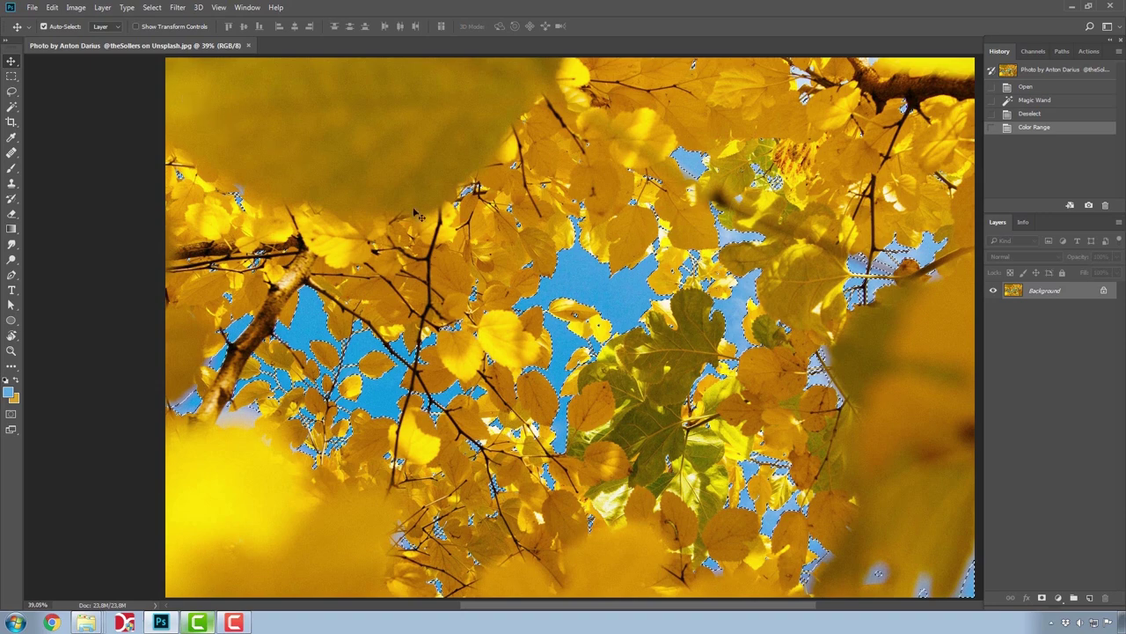
pyautogui.moveTo(588, 342); pyautogui.dragTo(577, 332)
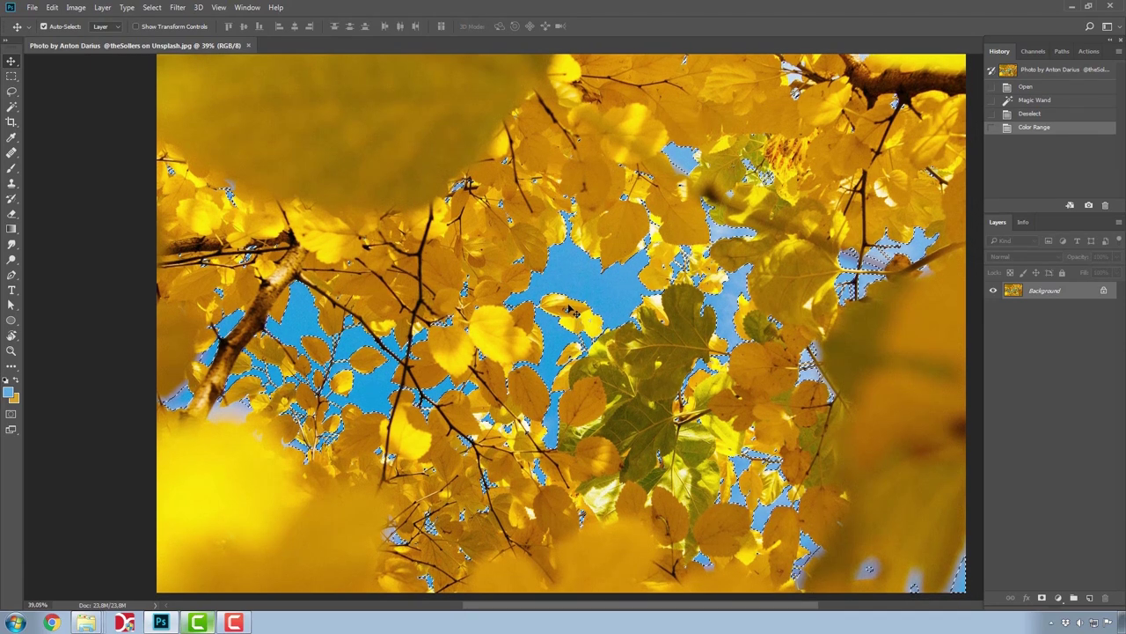
pyautogui.moveTo(568, 308); pyautogui.dragTo(573, 309)
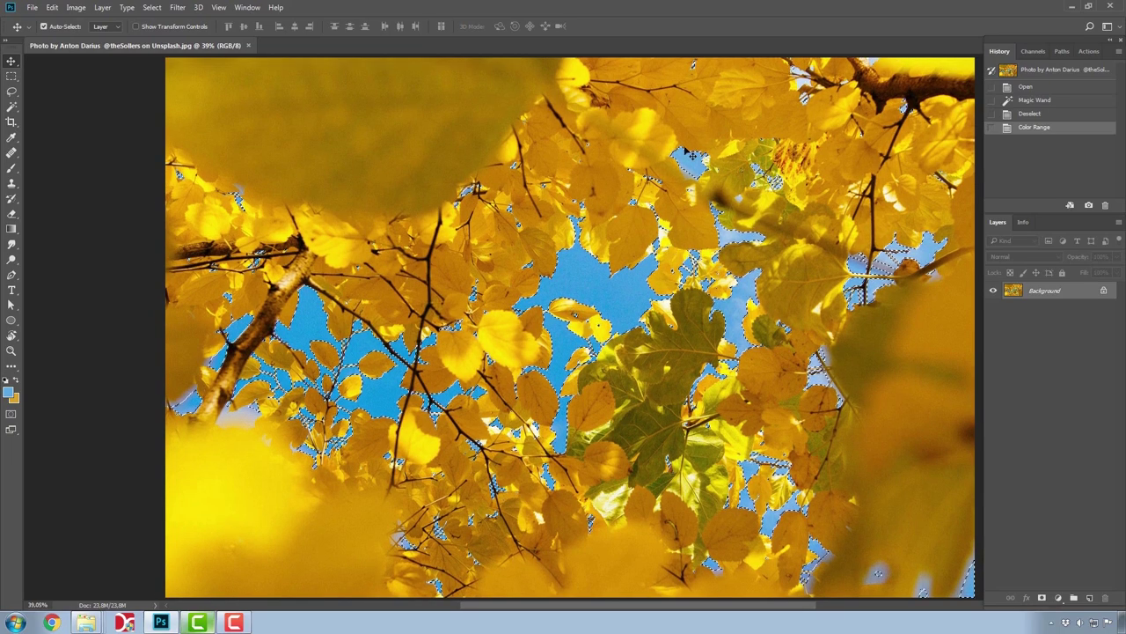
pyautogui.press('z')
pyautogui.moveTo(693, 155); pyautogui.dragTo(730, 202)
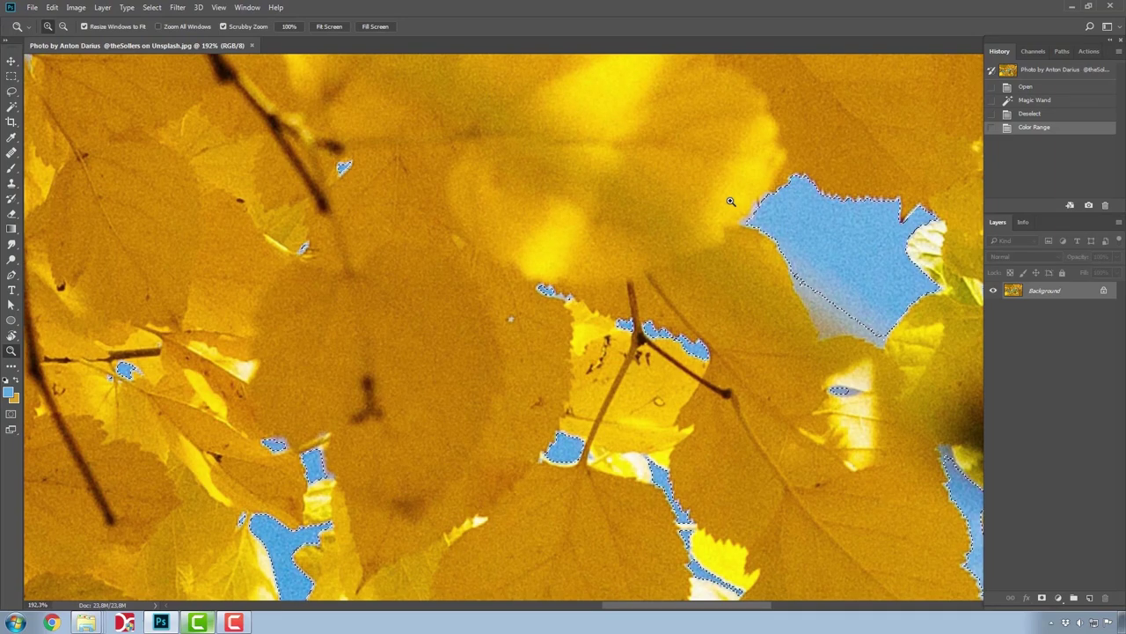
pyautogui.moveTo(730, 201); pyautogui.dragTo(545, 222)
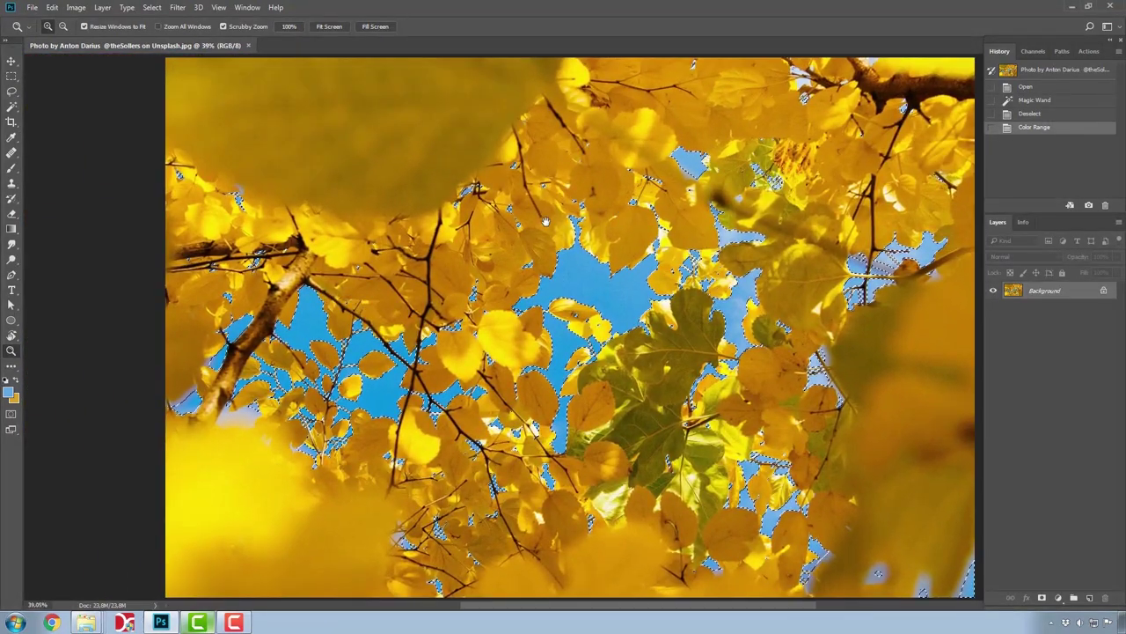
pyautogui.press('v')
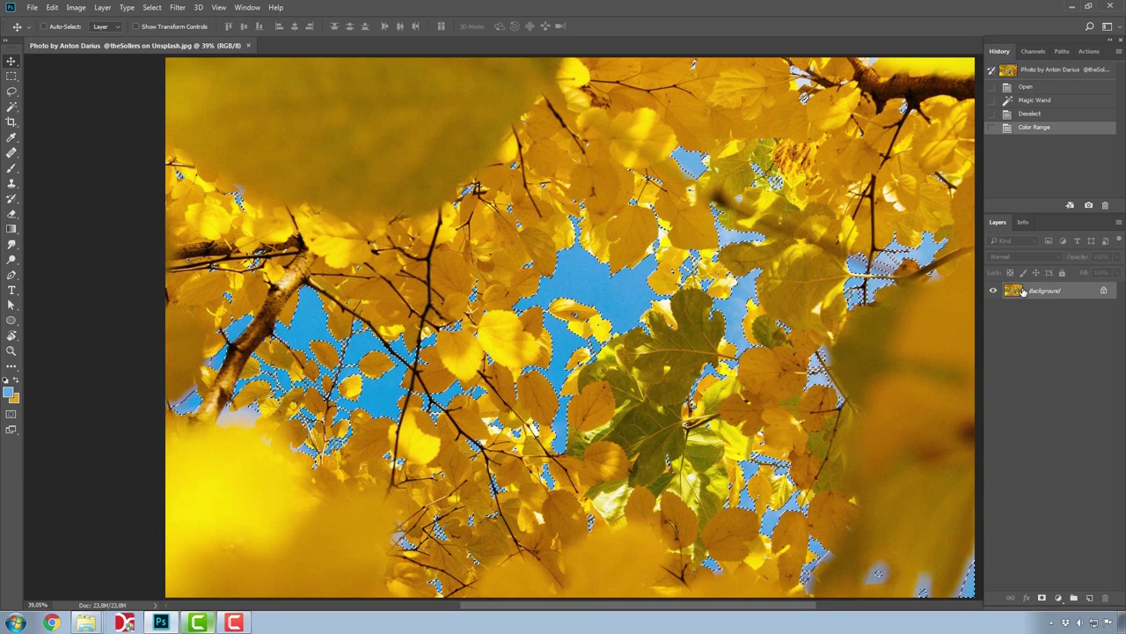
# - Copy the sky to Layer 1, zoom in on its hard edges alone, then show the leaf photo again
pyautogui.hotkey('ctrl', 'j')
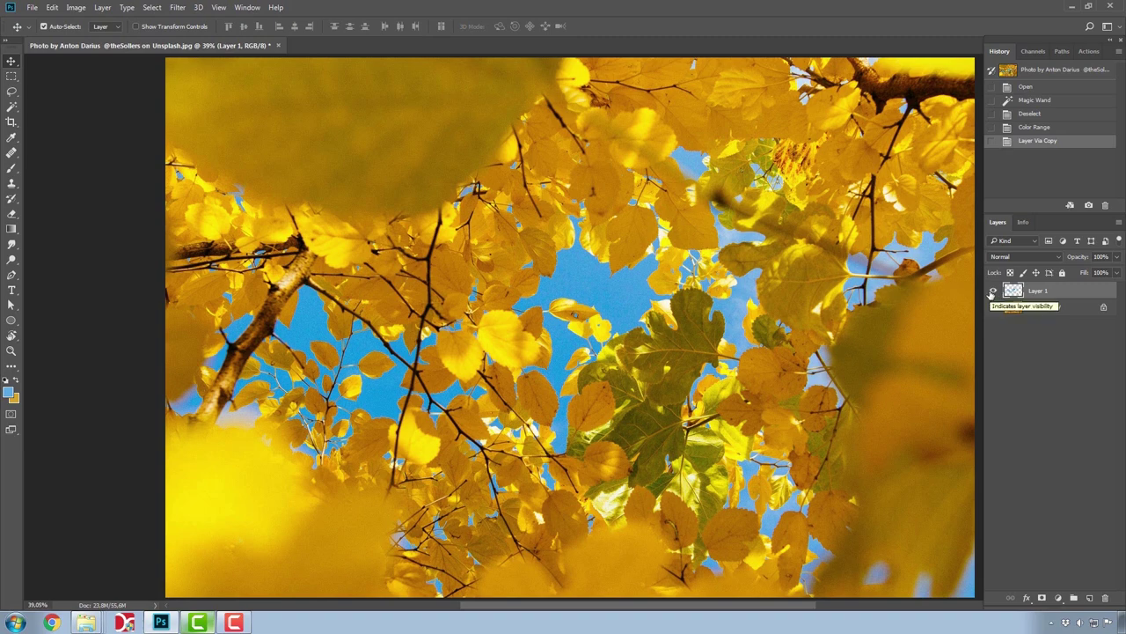
pyautogui.click(993, 309)
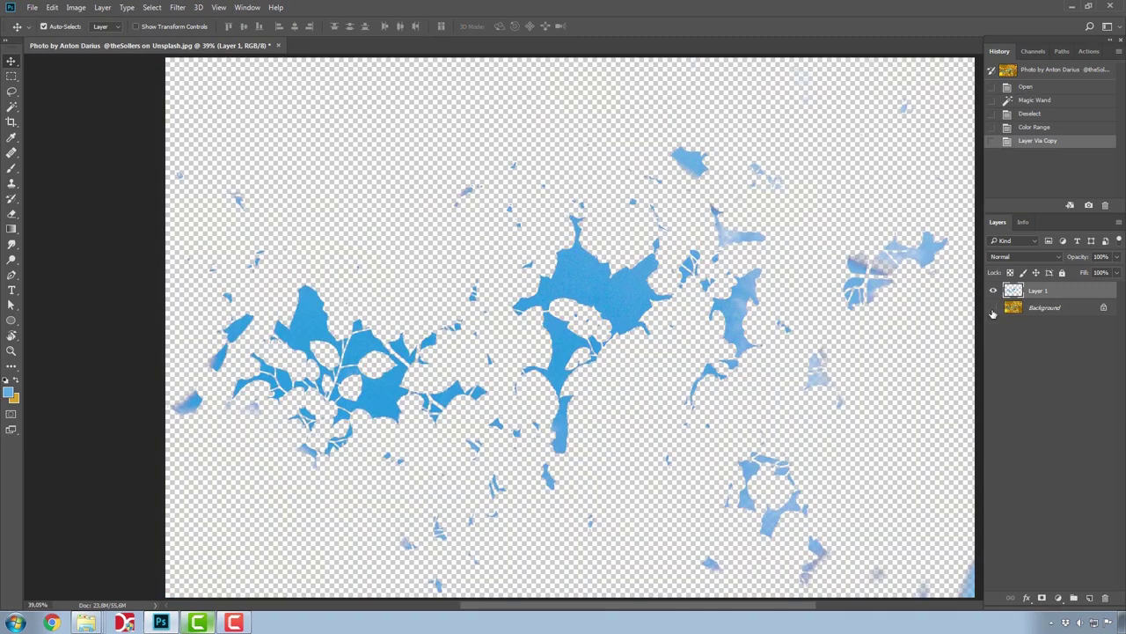
pyautogui.press('z')
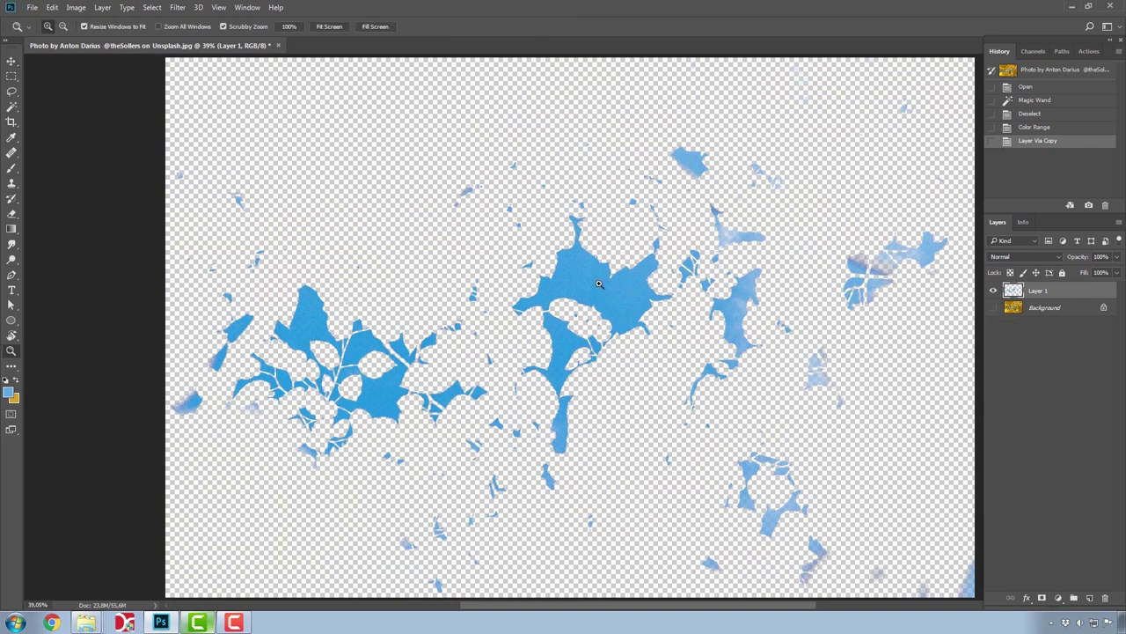
pyautogui.moveTo(658, 348); pyautogui.dragTo(682, 390)
pyautogui.click(684, 438)
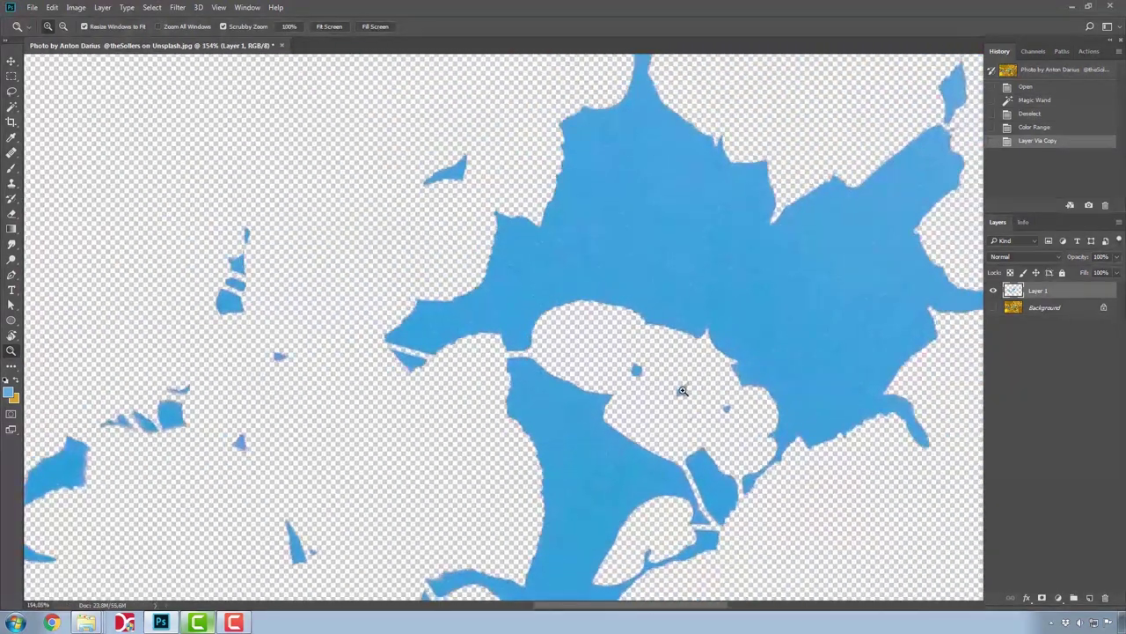
pyautogui.hotkey('ctrl', '0')
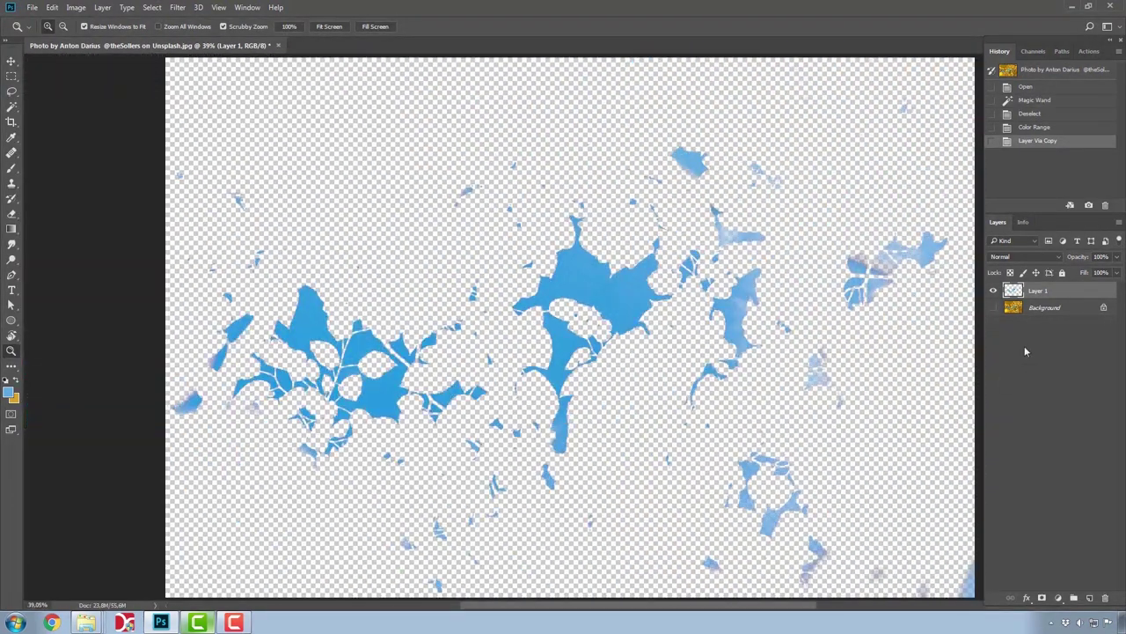
pyautogui.click(995, 308)
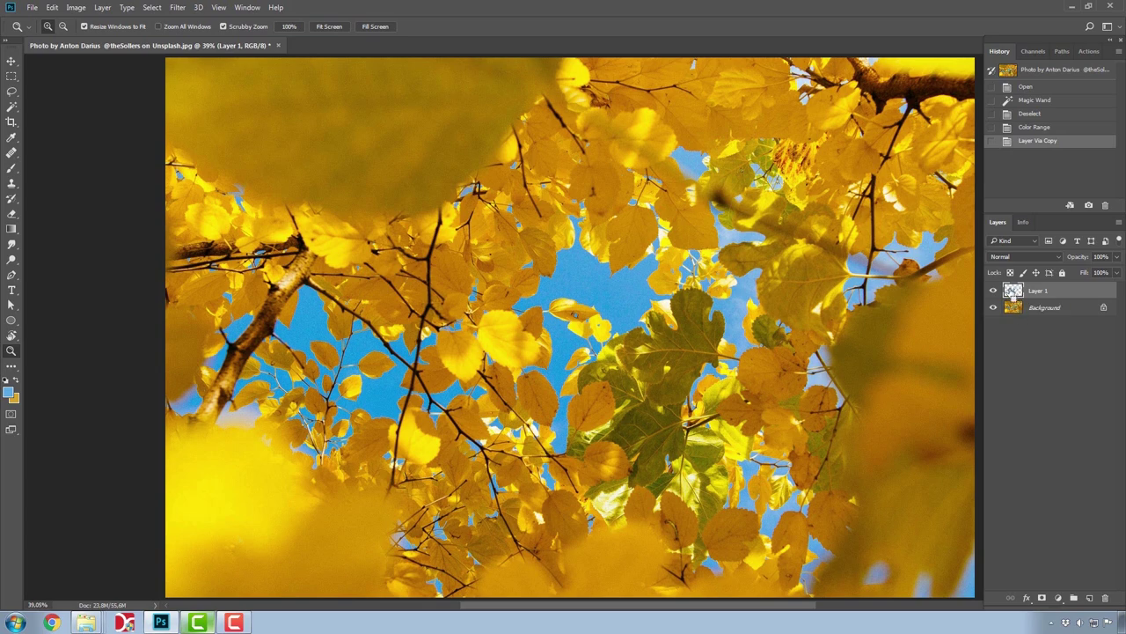
# - Load Layer 1's sky pixels as a selection, hide Layer 1, and select the Background layer
pyautogui.keyDown('ctrl'); pyautogui.click(1013, 295); pyautogui.keyUp('ctrl')
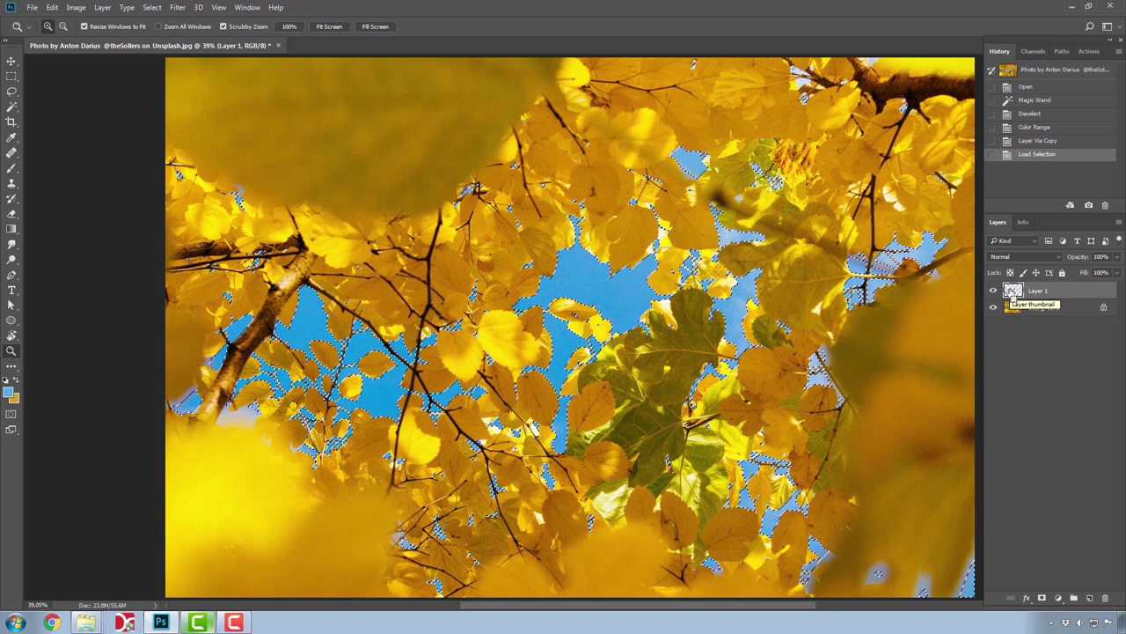
pyautogui.click(994, 292)
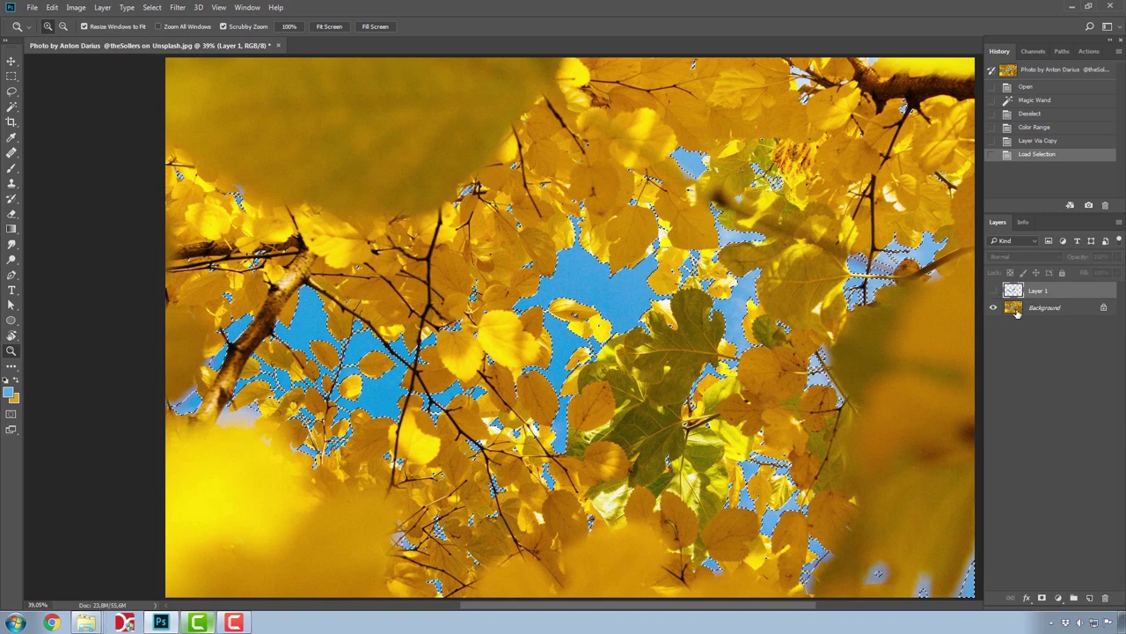
pyautogui.click(1017, 310)
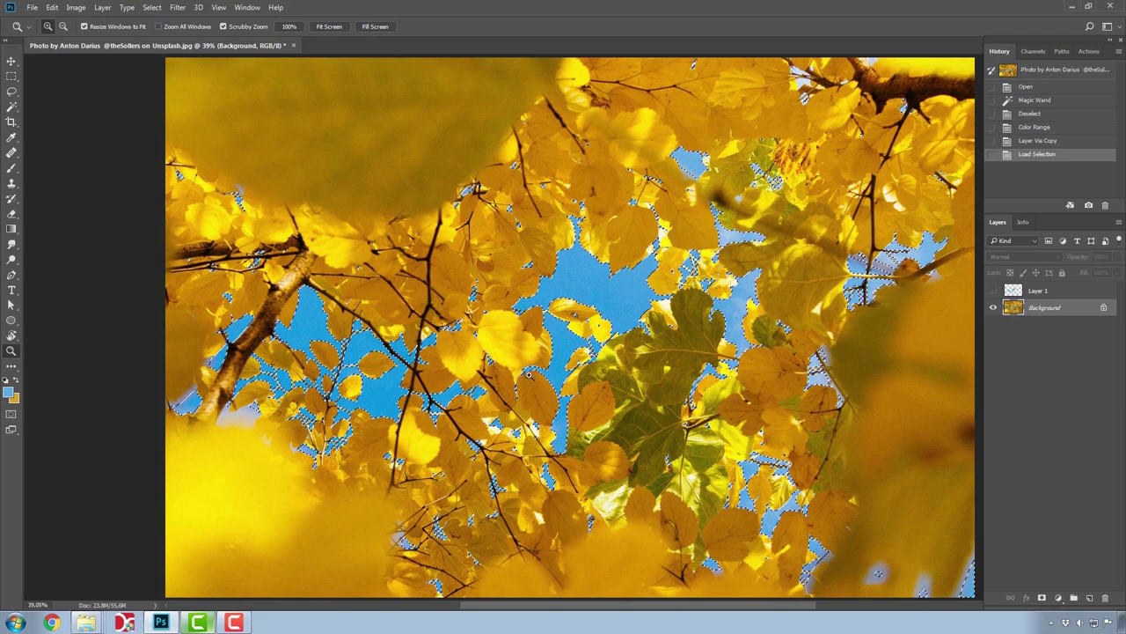
# - Feather the reloaded sky selection by 2 pixels via Select > Modify > Feather
pyautogui.click(11, 61)
pyautogui.click(152, 7)
pyautogui.moveTo(181, 159)
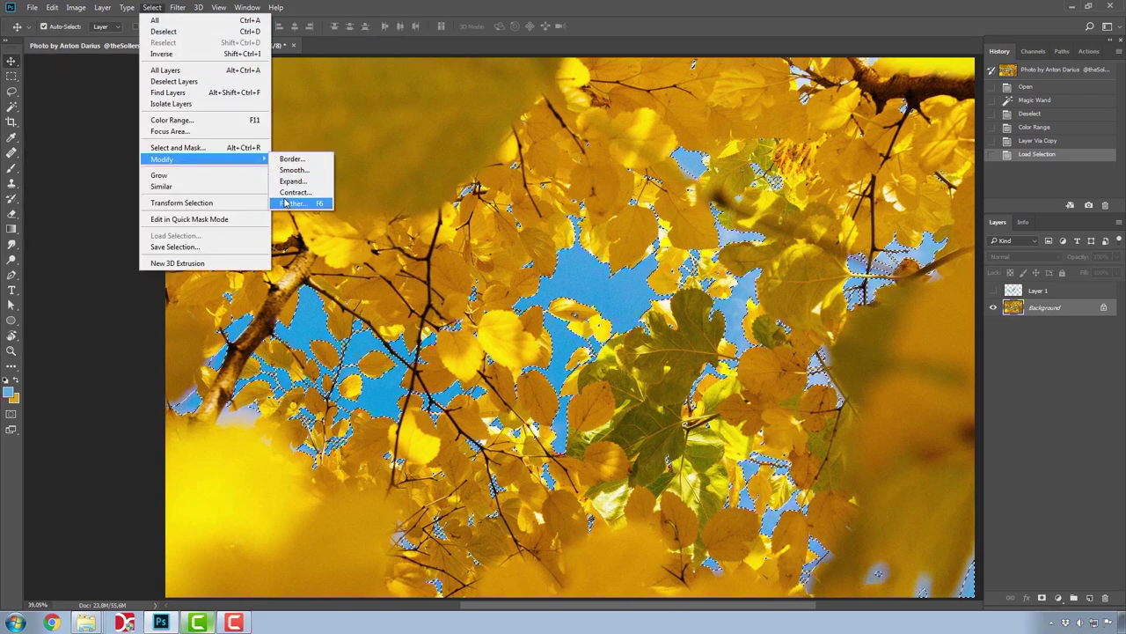
pyautogui.click(289, 204)
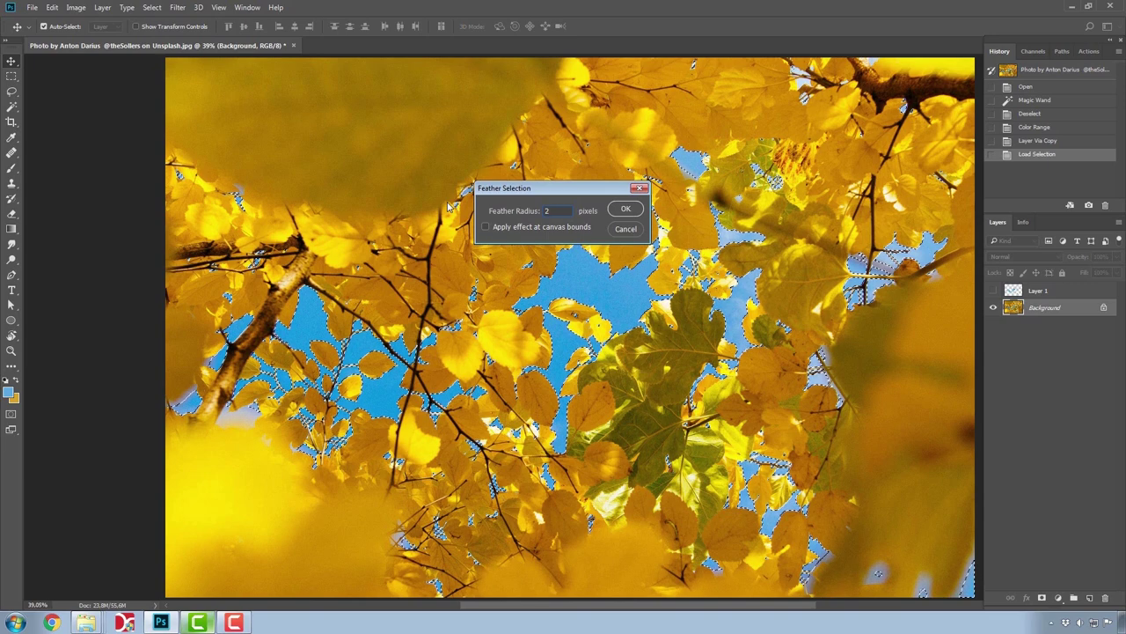
pyautogui.click(626, 208)
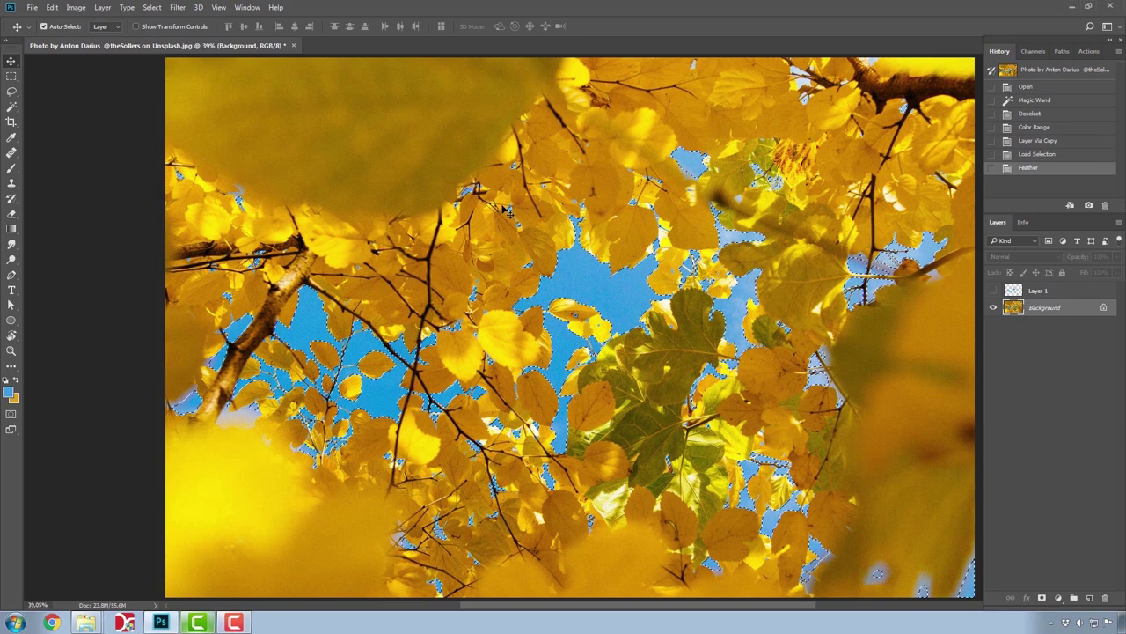
# - Copy the feathered sky to Layer 2 and toggle layer visibility to compare it with Layer 1
pyautogui.hotkey('ctrl', 'j')
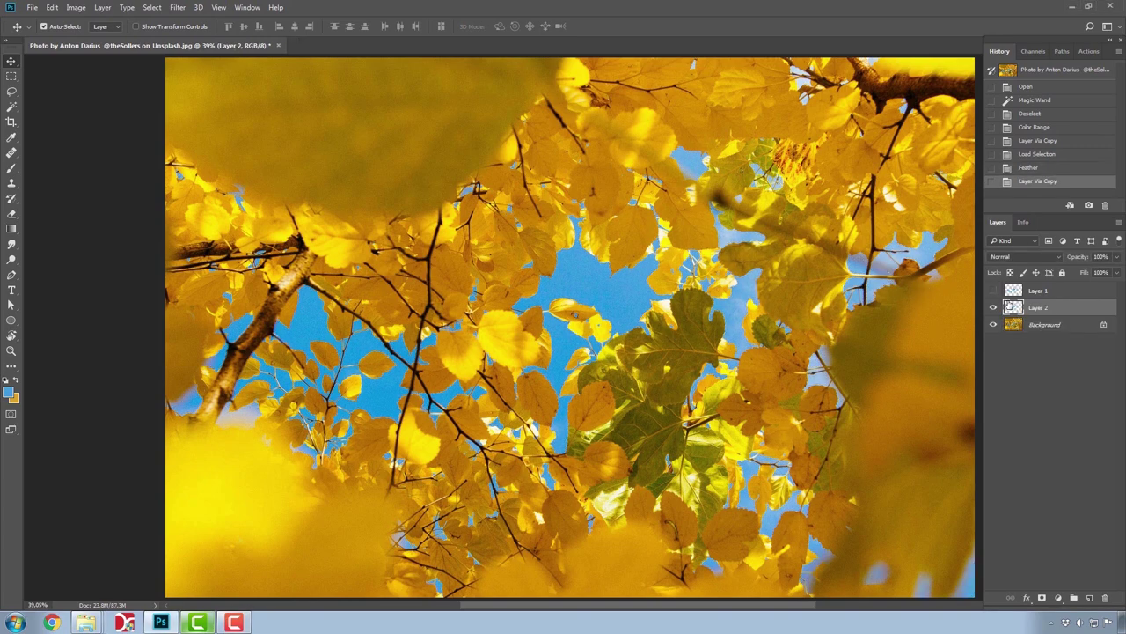
pyautogui.click(994, 325)
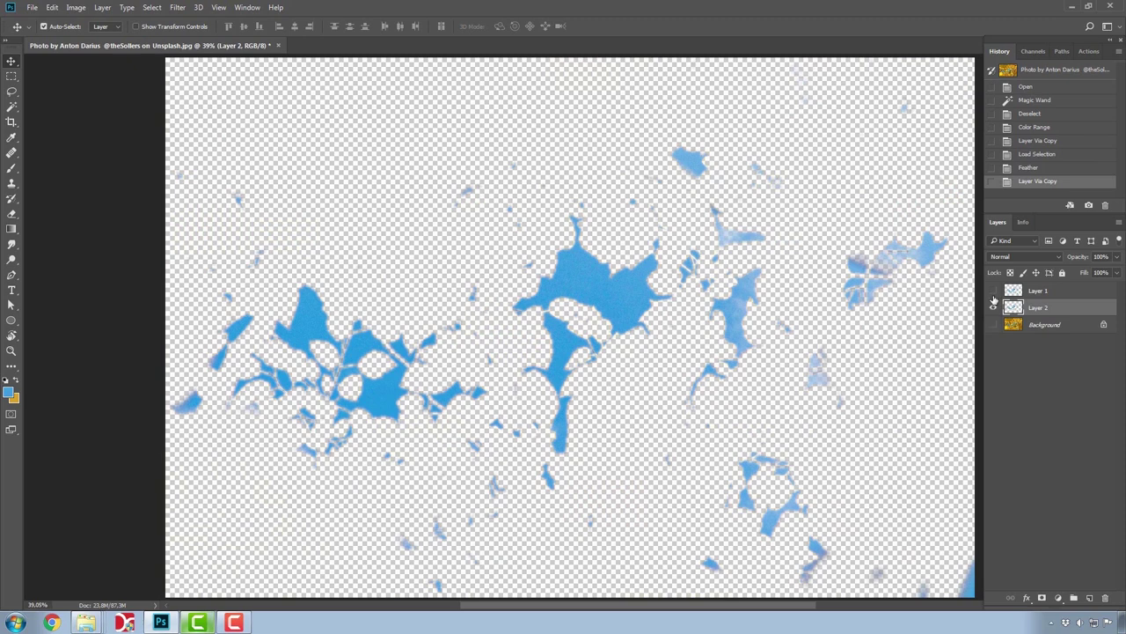
pyautogui.click(993, 291)
pyautogui.click(994, 291)
pyautogui.click(994, 307)
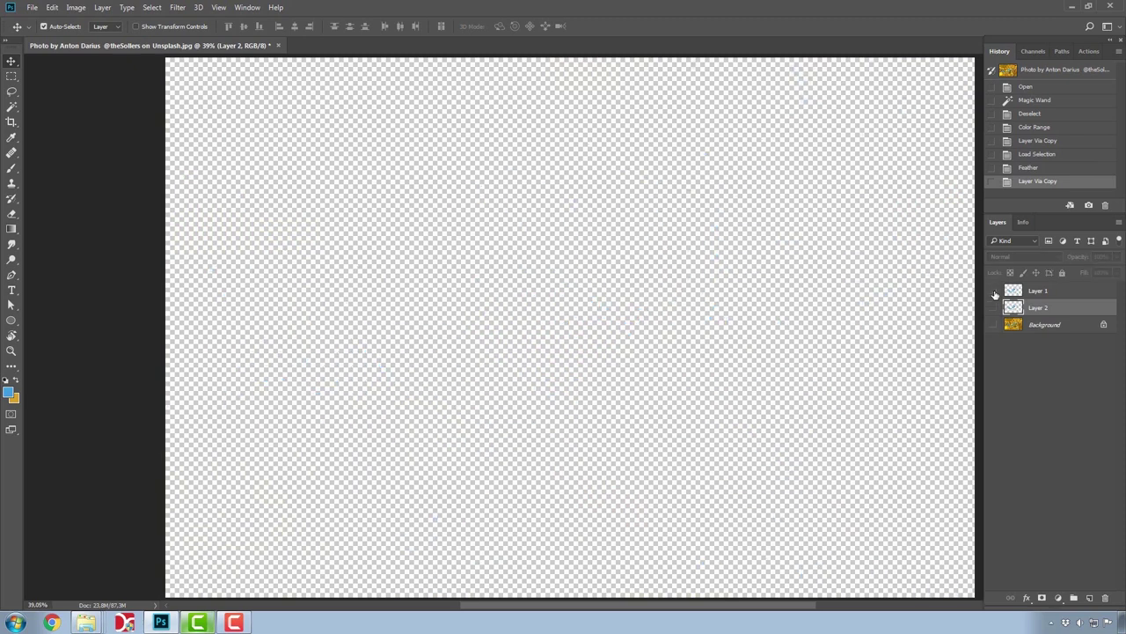
pyautogui.click(994, 307)
pyautogui.click(993, 325)
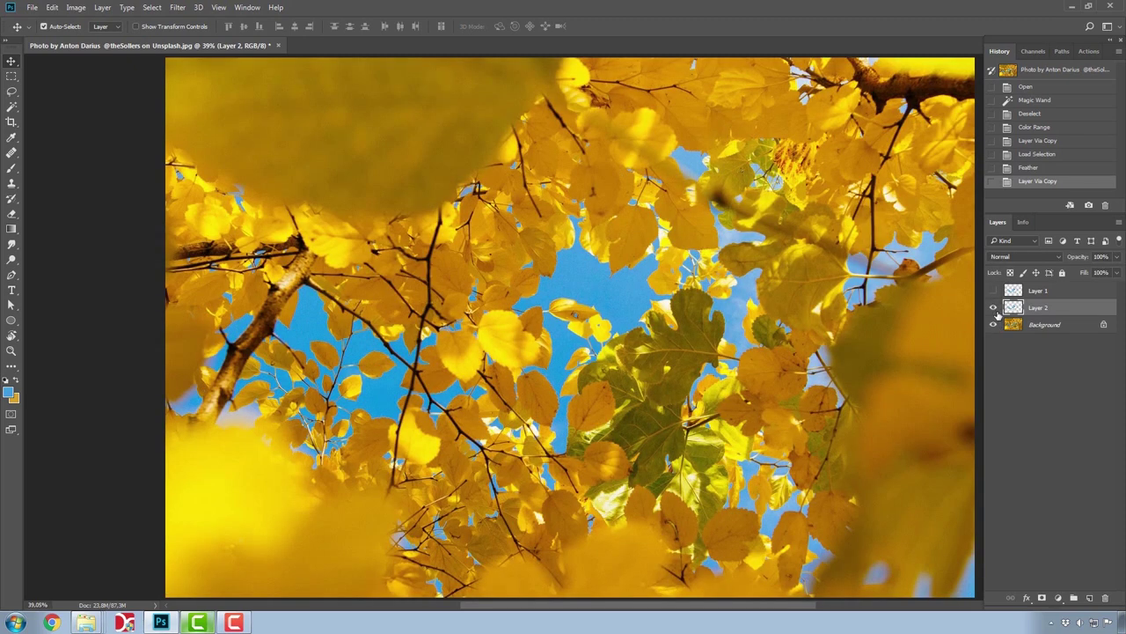
# - Apply a Curves adjustment to Layer 2, bending the curve to change the sky's blue
pyautogui.click(76, 7)
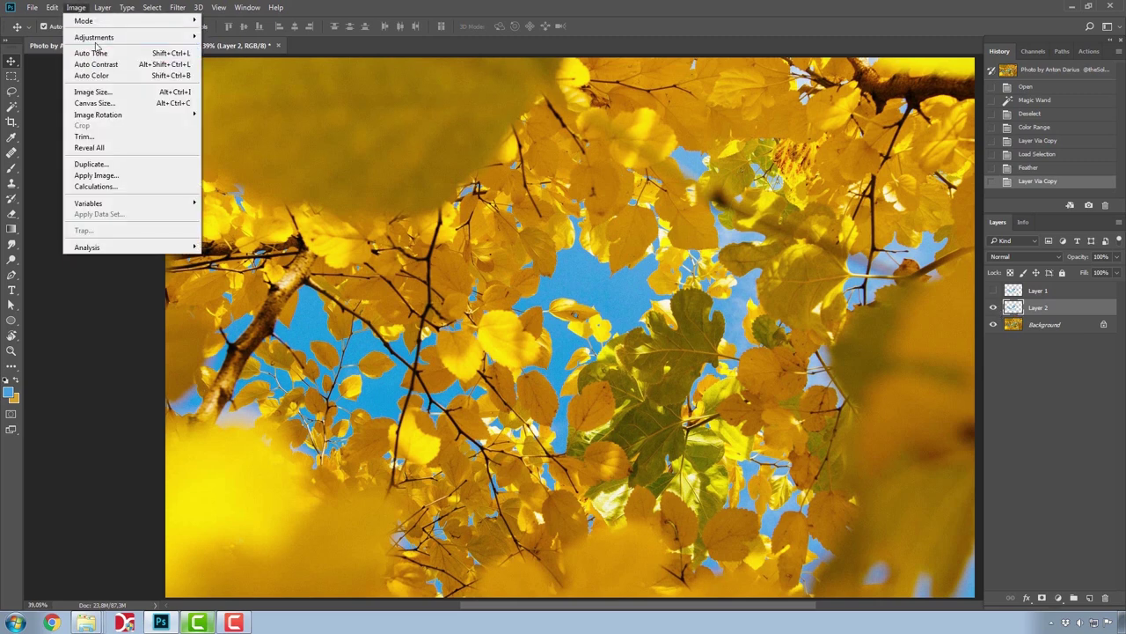
pyautogui.moveTo(109, 37)
pyautogui.click(221, 58)
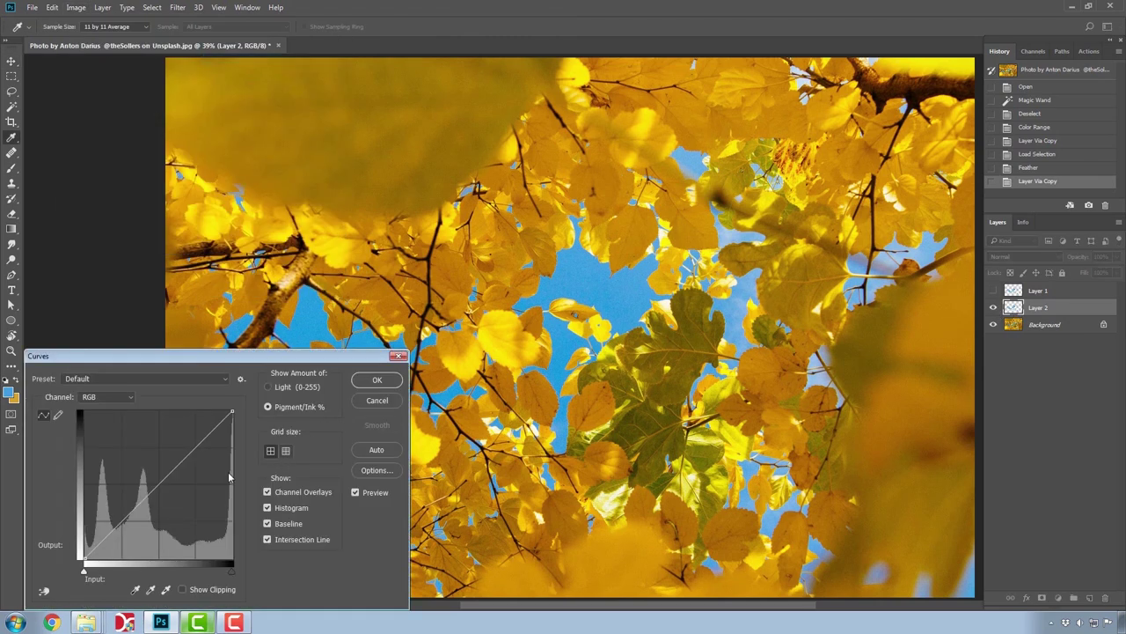
pyautogui.moveTo(155, 488); pyautogui.dragTo(155, 508)
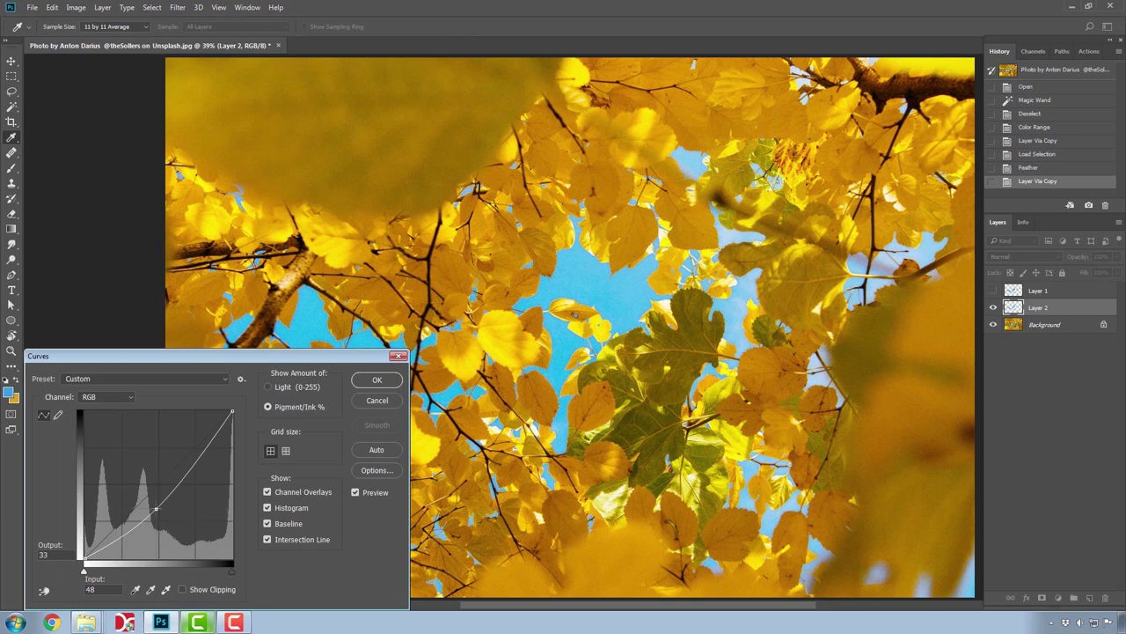
pyautogui.click(377, 380)
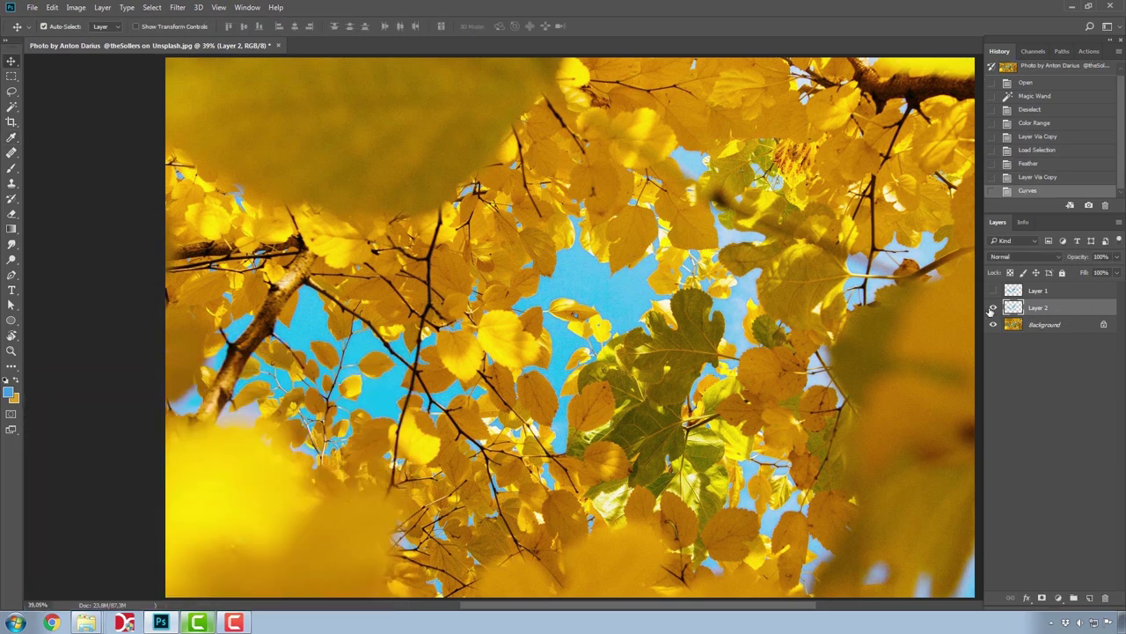
# - Toggle Layer 2 off and on to compare before and after Curves, leaving it visible
pyautogui.click(993, 307)
pyautogui.click(993, 307)
pyautogui.click(994, 307)
pyautogui.click(994, 308)
pyautogui.click(994, 307)
pyautogui.click(993, 307)
pyautogui.click(994, 307)
pyautogui.click(994, 308)
pyautogui.click(993, 307)
pyautogui.click(994, 307)
# - Show and select Layer 1, hide Layer 2, and apply Curves (input 52, output 20) to Layer 1
pyautogui.click(994, 291)
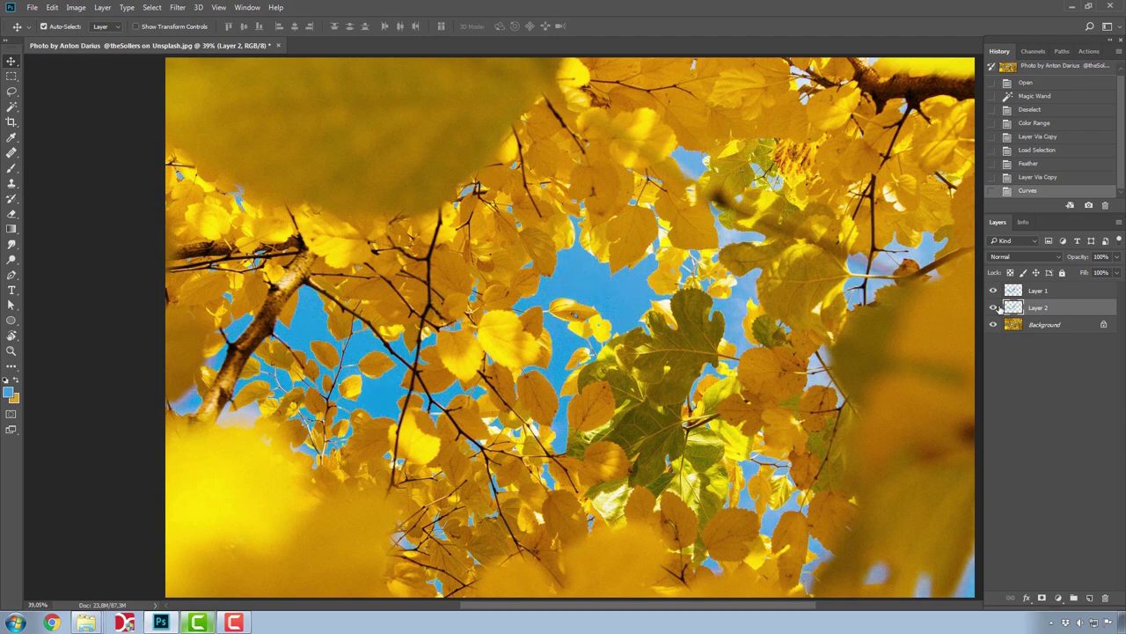
pyautogui.click(994, 307)
pyautogui.click(1015, 293)
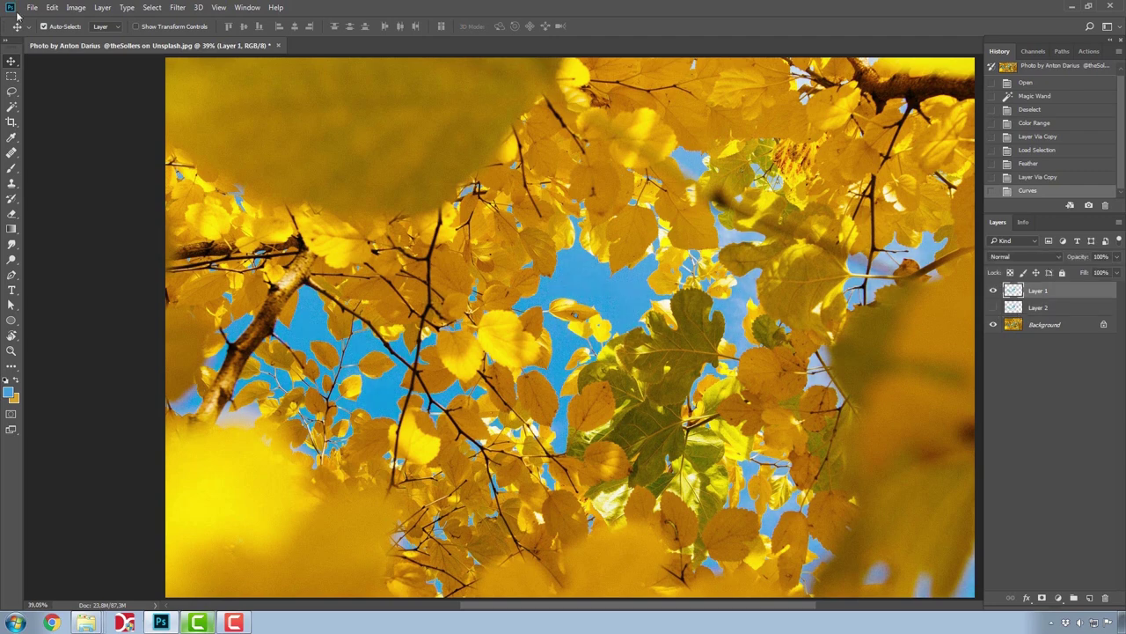
pyautogui.click(76, 7)
pyautogui.moveTo(95, 39)
pyautogui.click(222, 59)
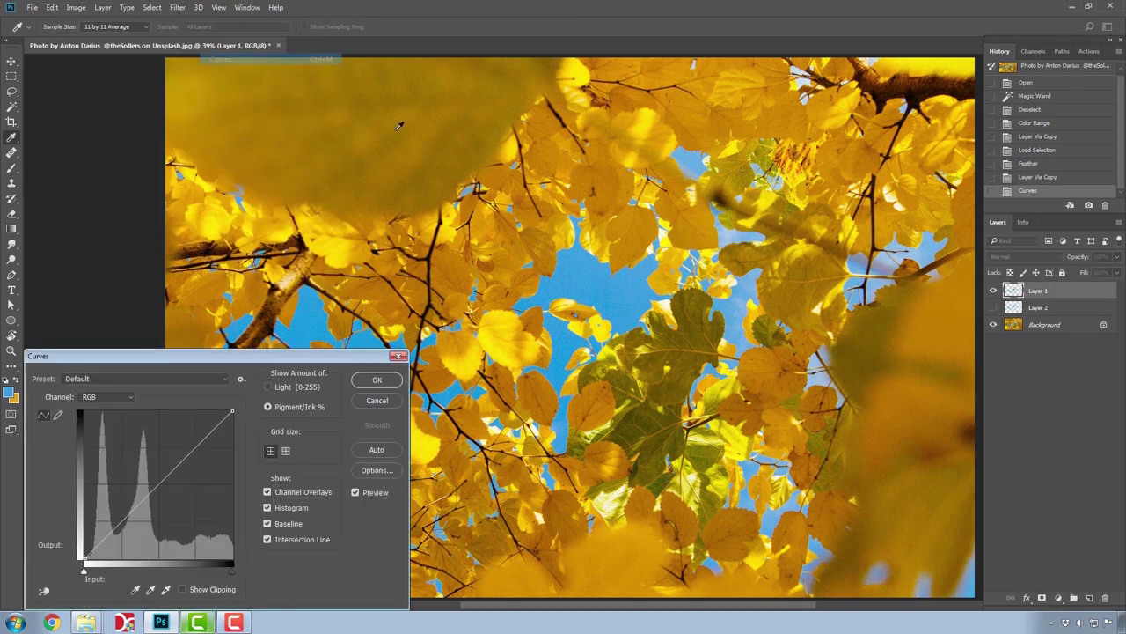
pyautogui.moveTo(160, 495); pyautogui.dragTo(162, 529)
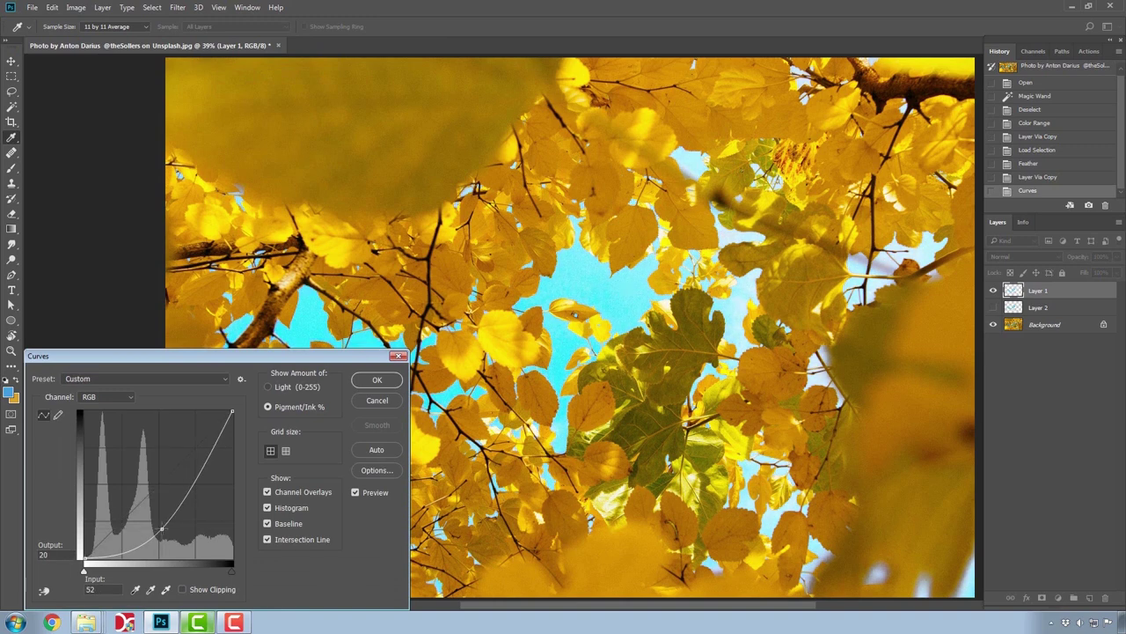
pyautogui.press('Return')
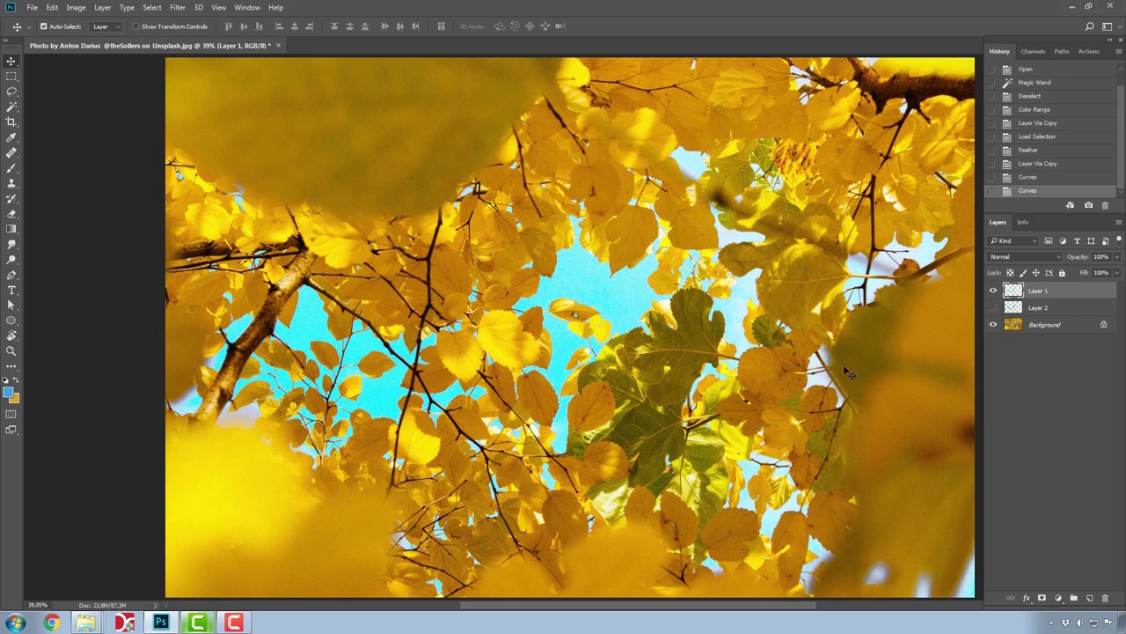
# - Toggle Layer 1 on and off to compare its lightened hard-edged sky against the photo
pyautogui.click(994, 291)
pyautogui.click(994, 291)
pyautogui.click(993, 291)
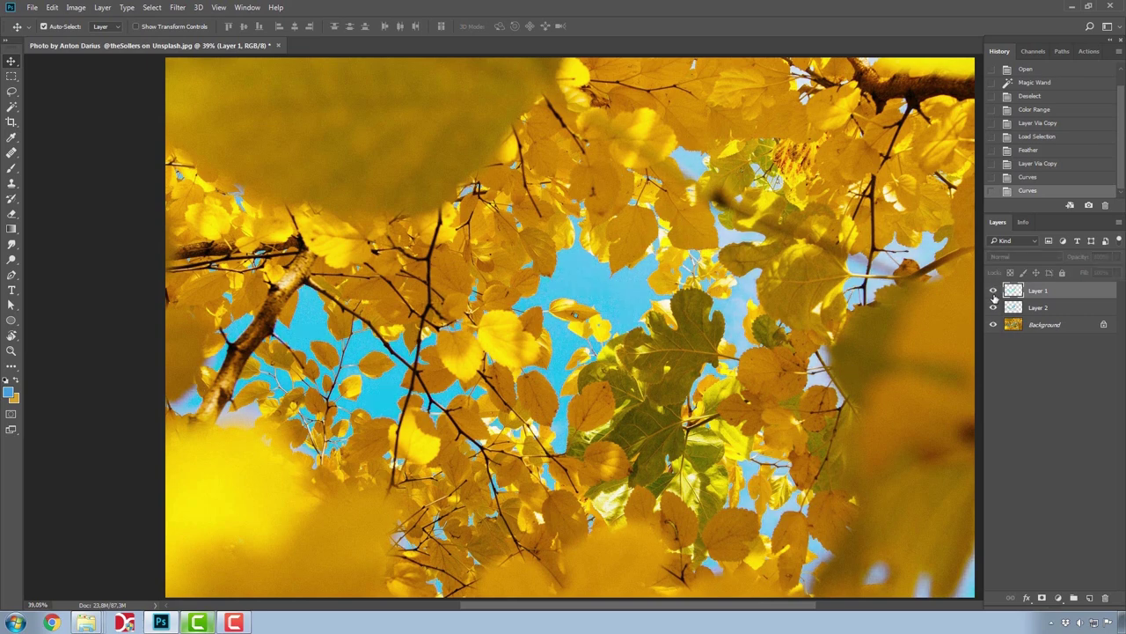
pyautogui.click(994, 291)
pyautogui.click(994, 291)
pyautogui.click(994, 292)
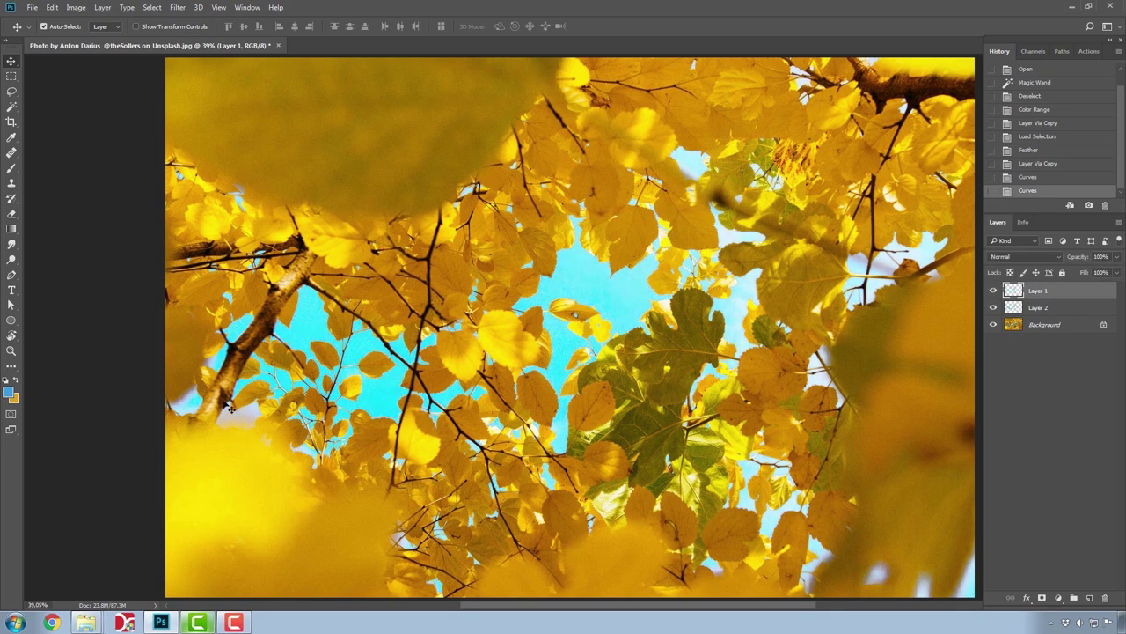
pyautogui.click(993, 291)
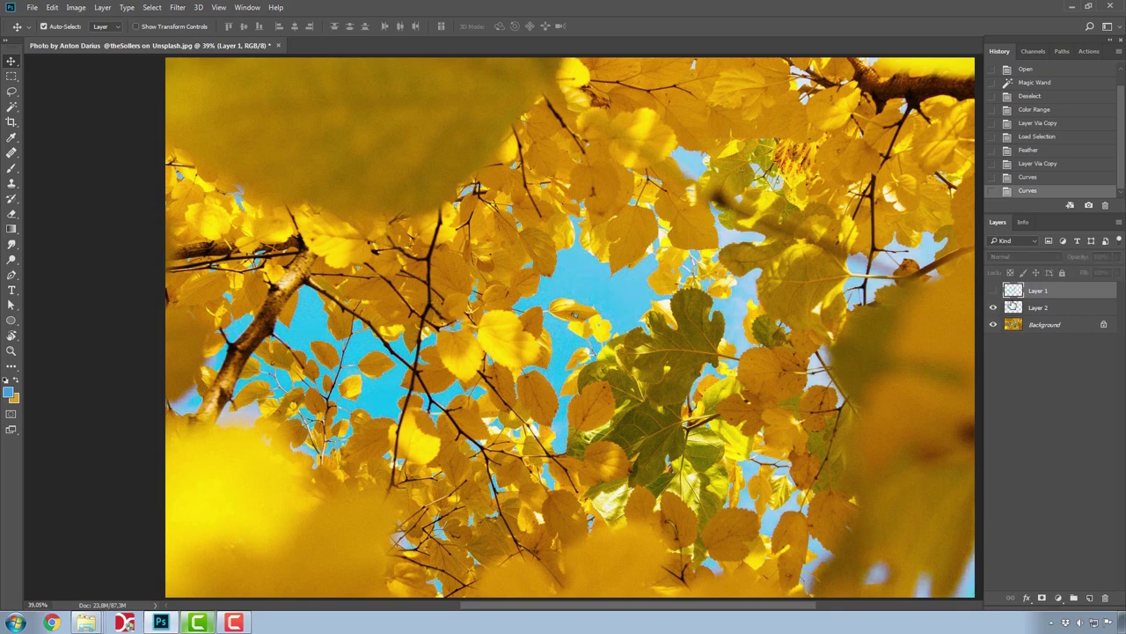